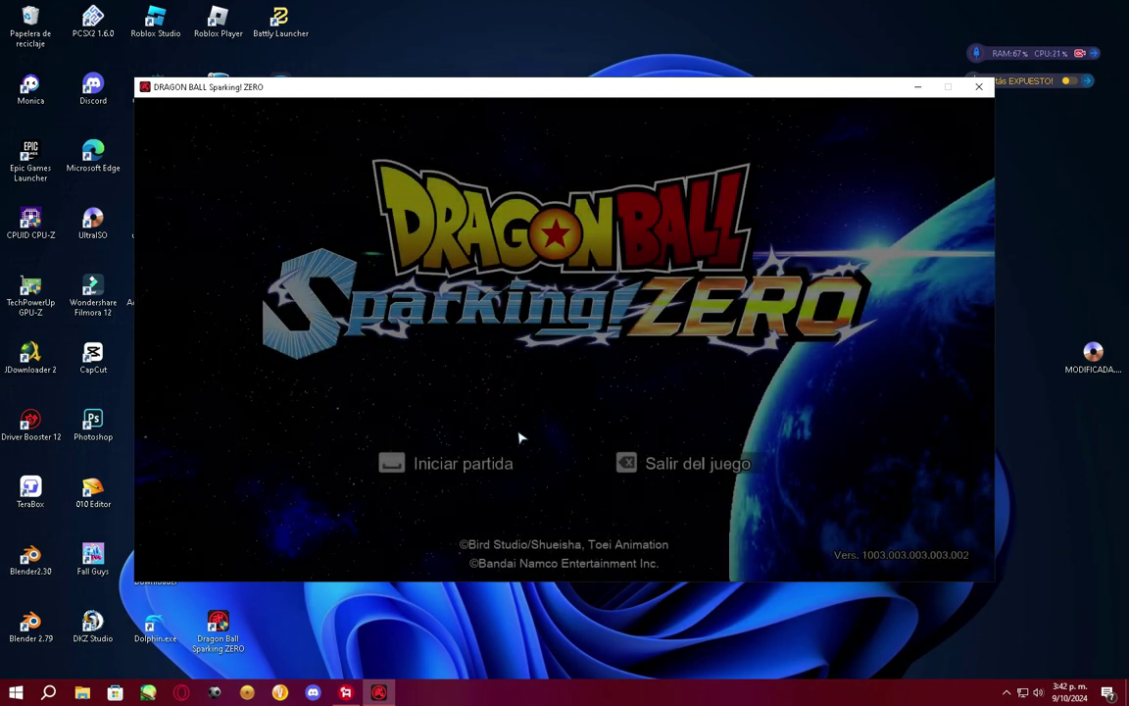
- Enter the title screen's main menu and open the Gráficos settings under Opciones
key("space")
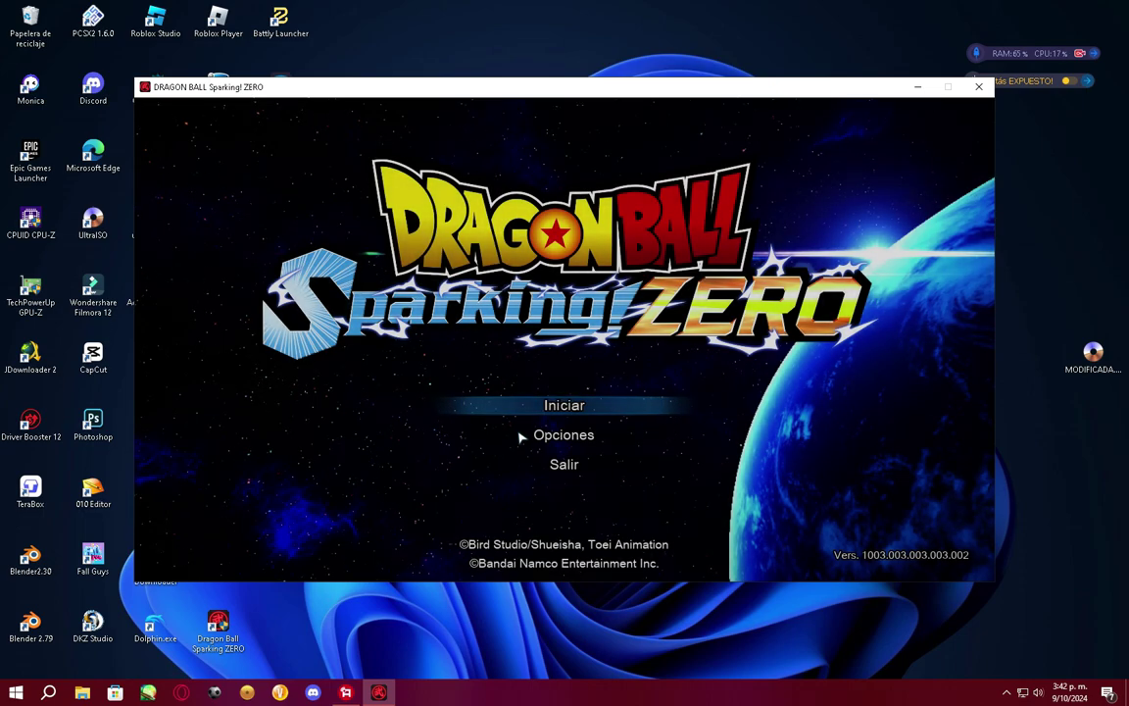
key("Up")
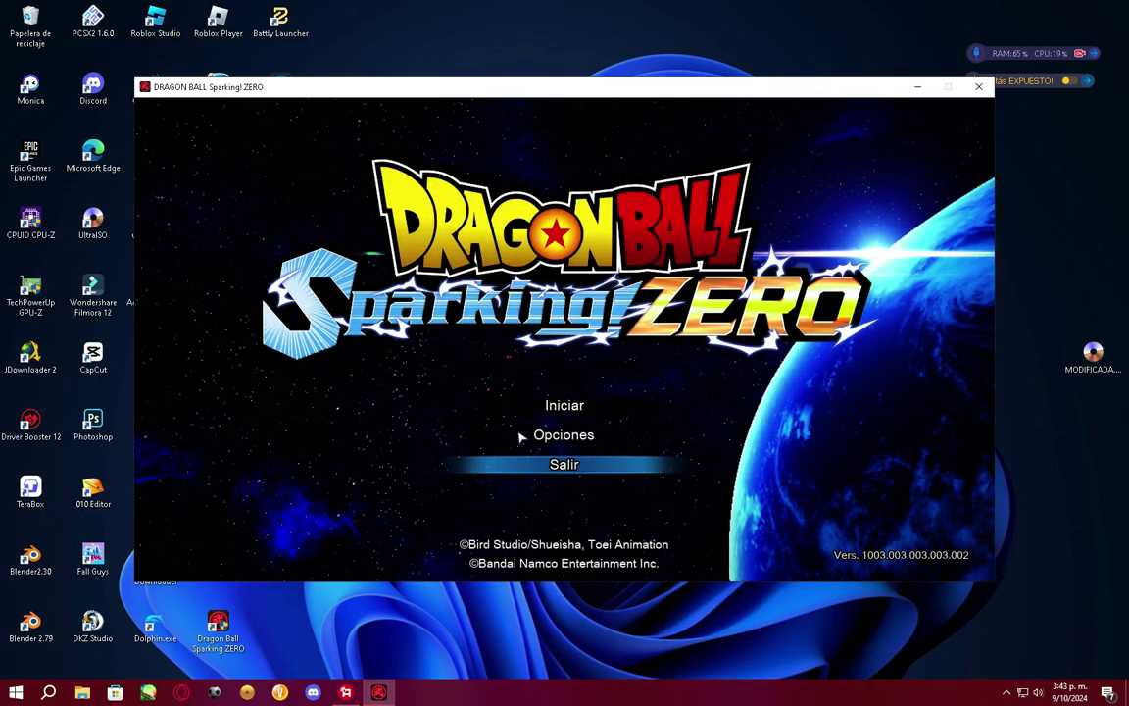
key("Up")
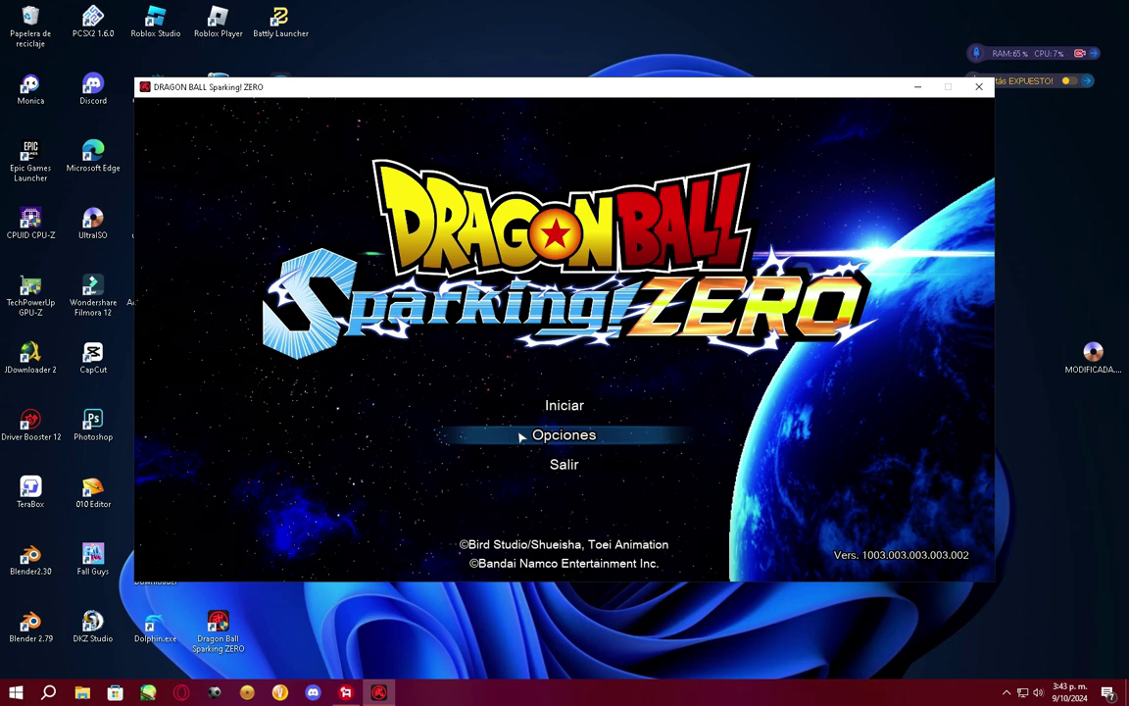
key("Return")
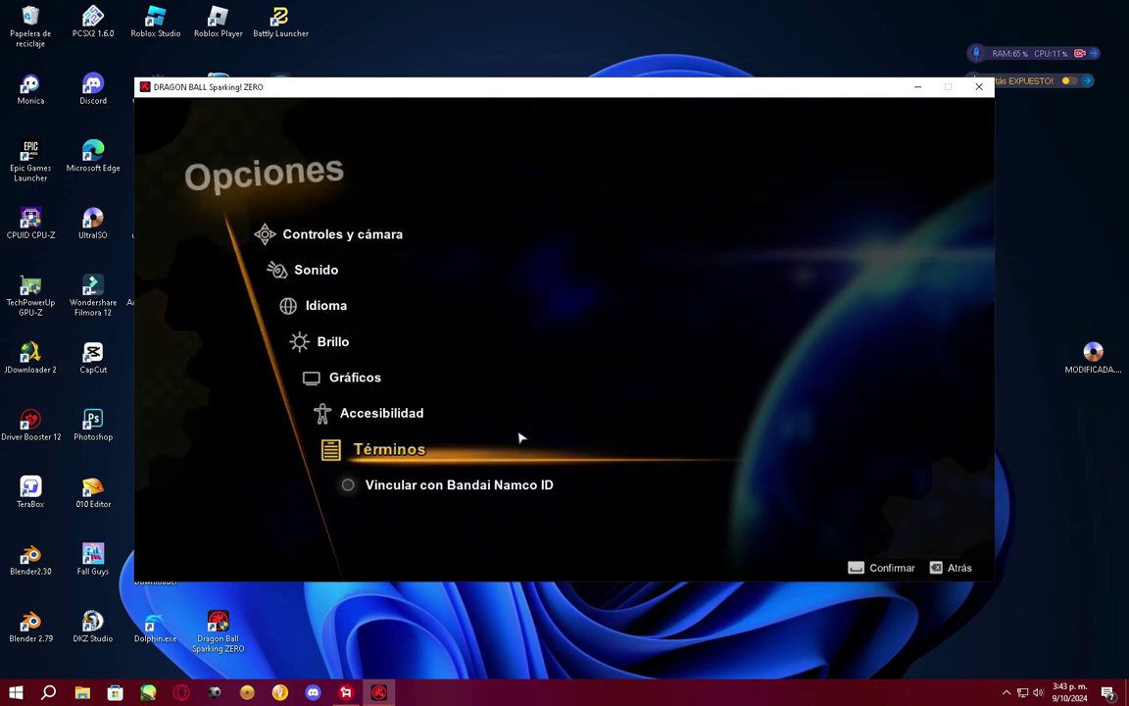
key("Up")
key("Up")
key("Up")
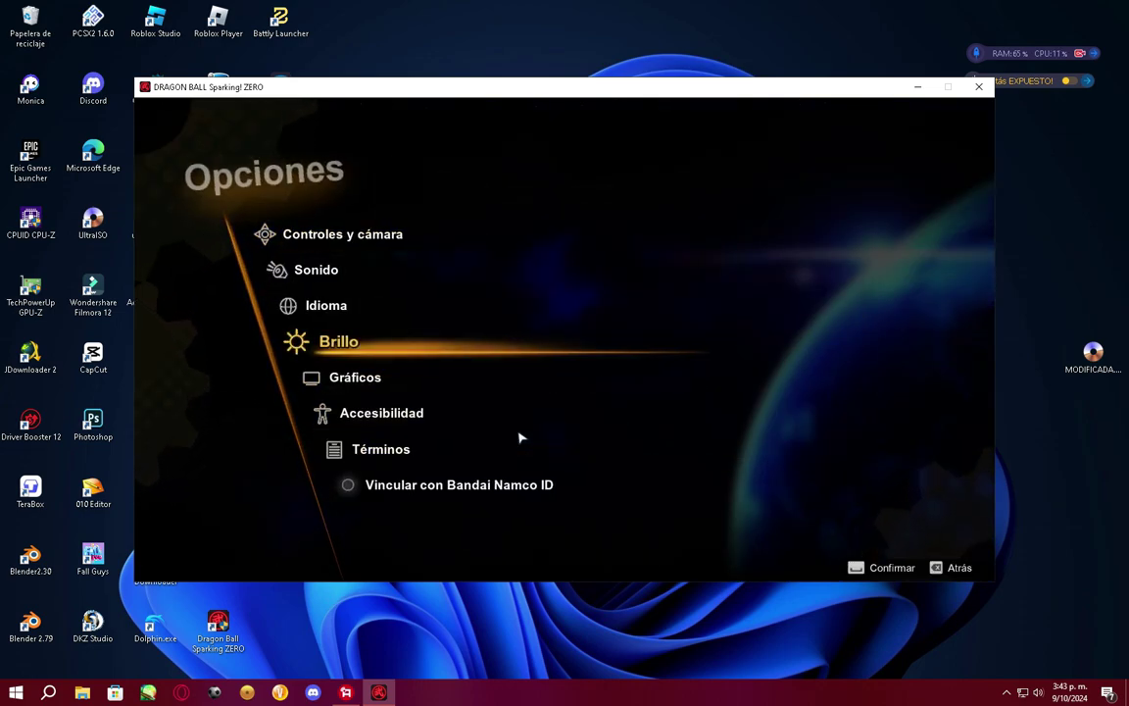
key("Down")
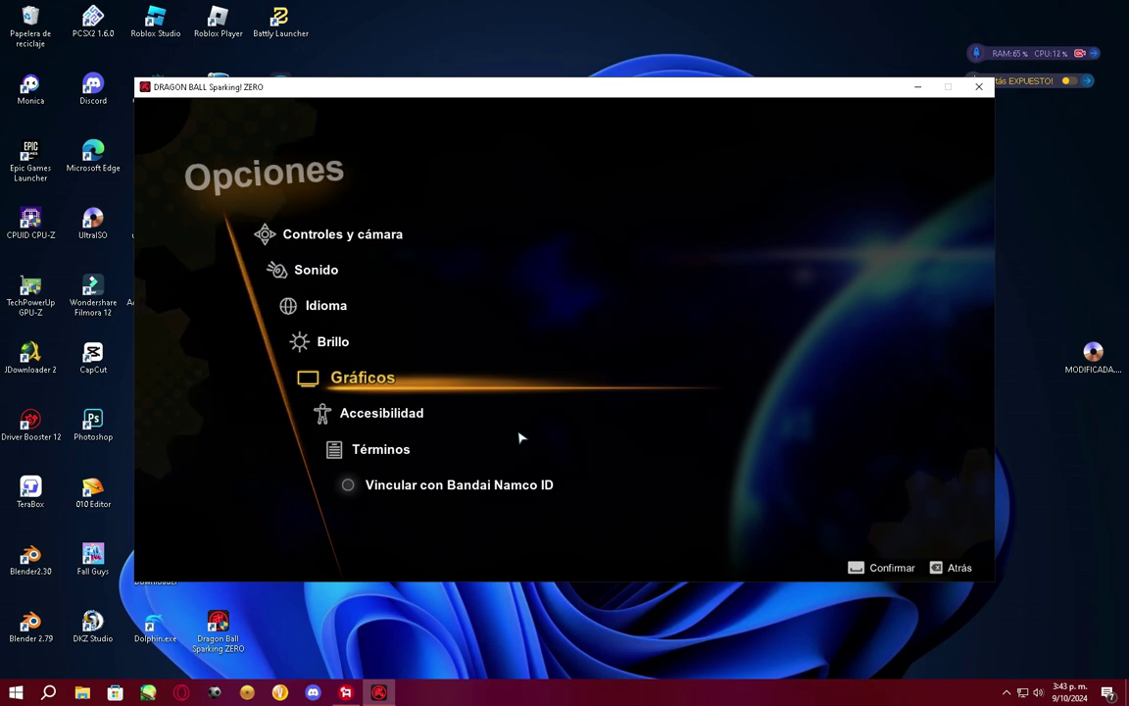
key("Return")
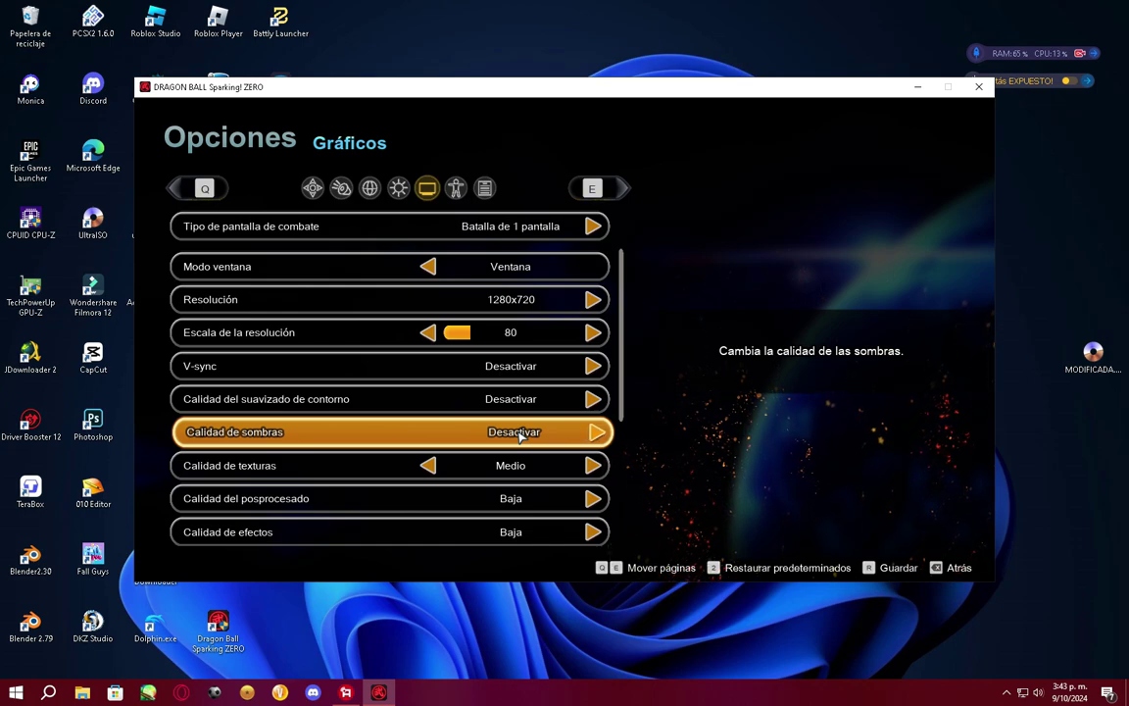
- Set Calidad de texturas to Baja in the graphics settings
key("Down")
key("Down")
key("Down")
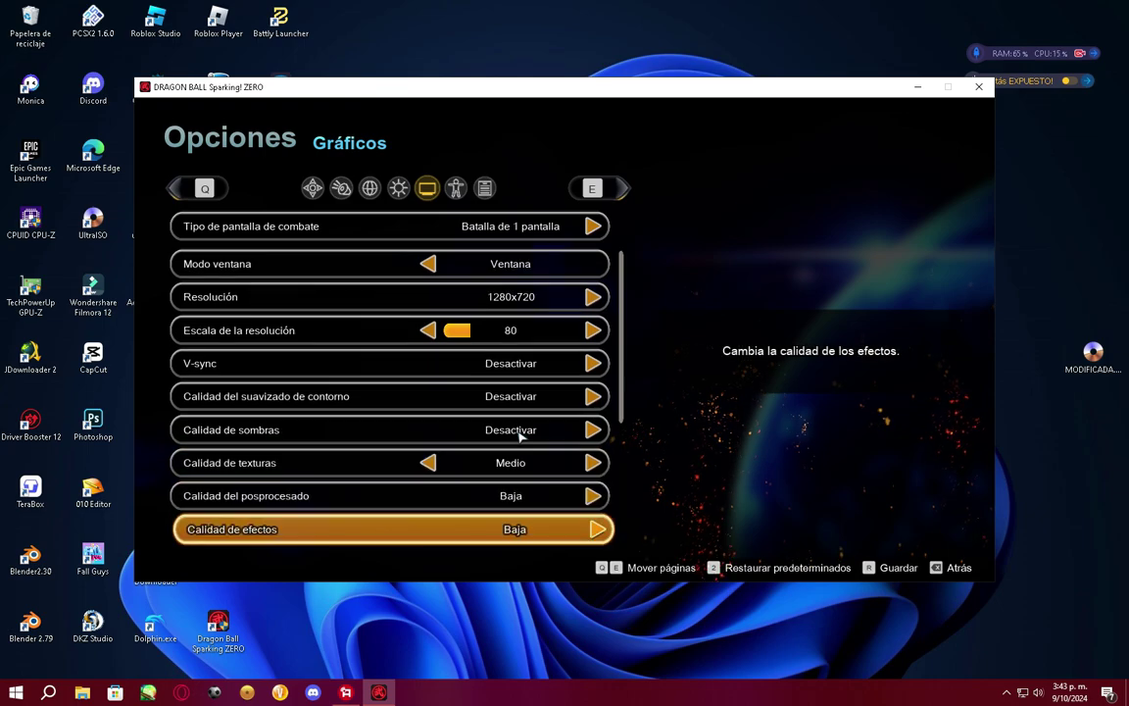
key("Up")
key("Up")
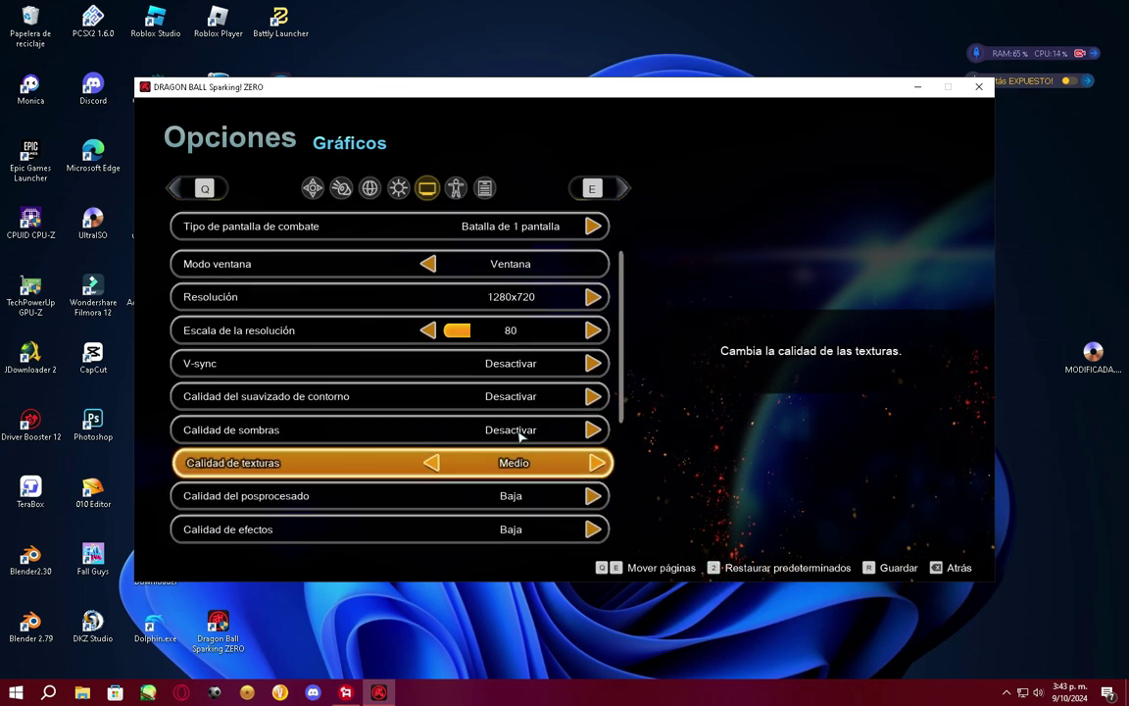
key("Up")
key("Up")
key("Up")
key("Up")
key("Up")
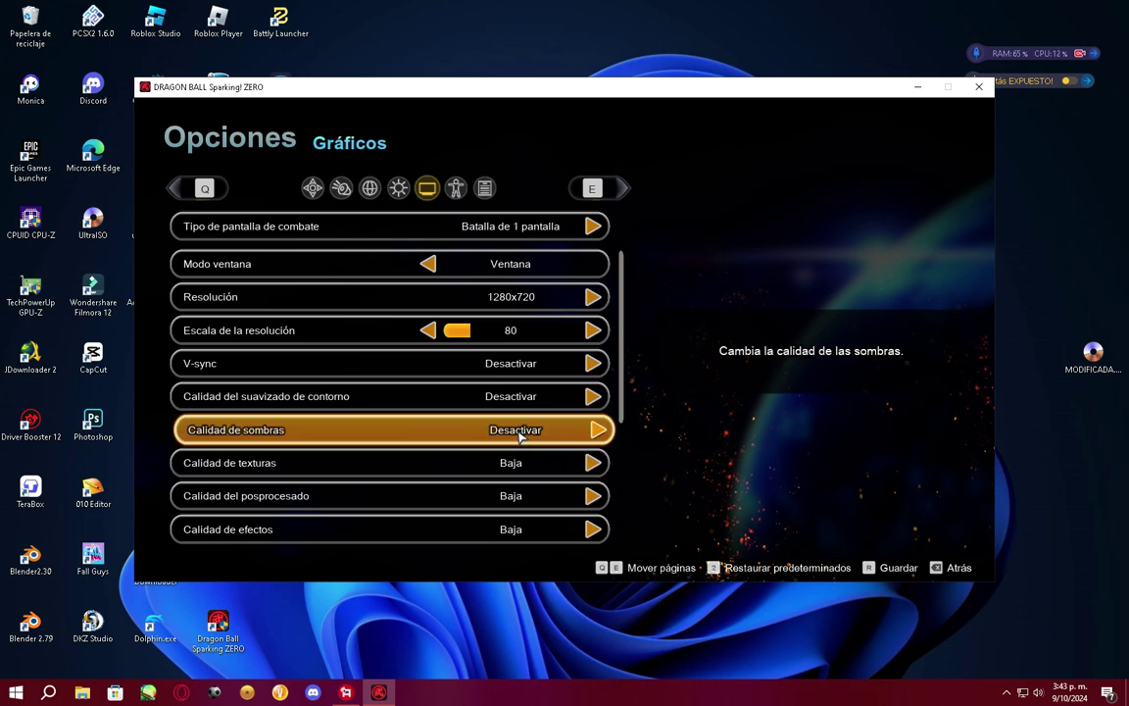
- Lower Escala de la resolución to 50
key("Down")
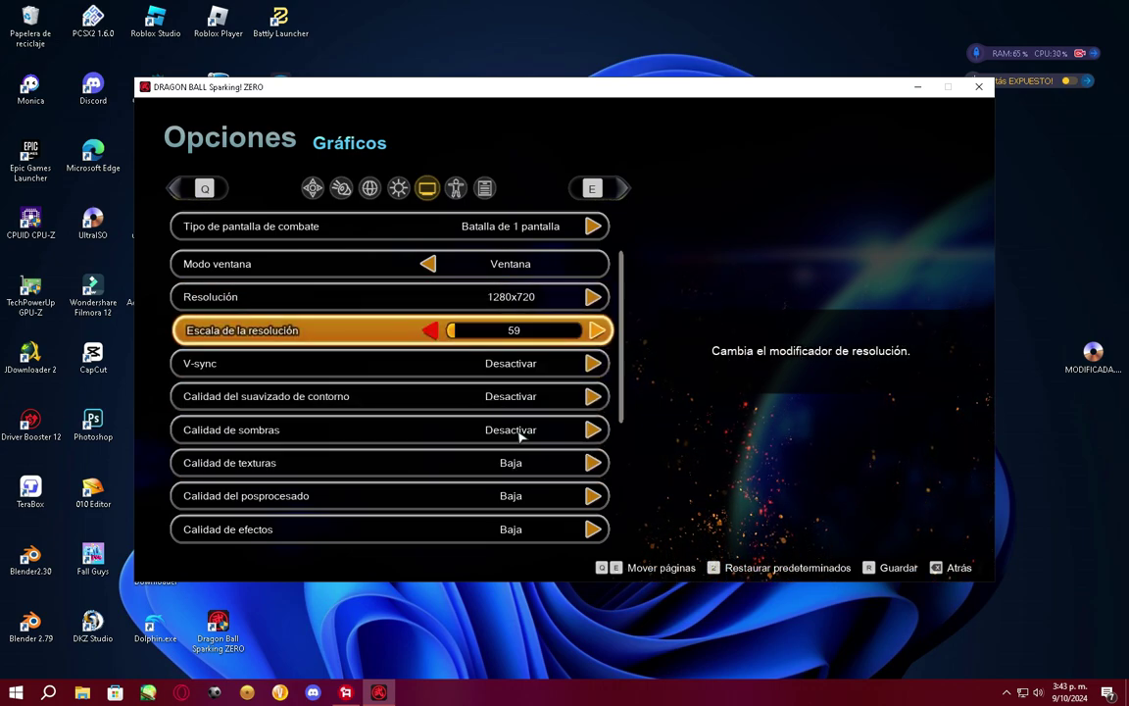
key("Left")
key("Left")
key("Left")
key("Left")
key("Left")
key("Left")
- Set Calidad del nivel de detalles to Baja
key("Down")
key("Down")
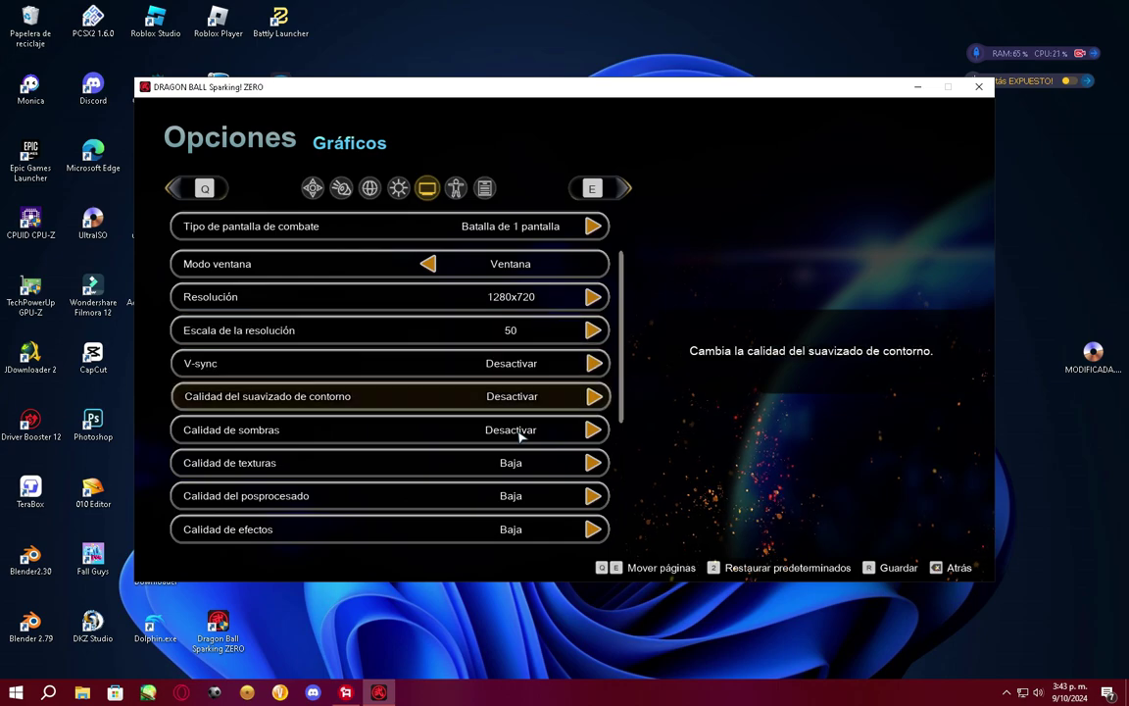
key("Down")
key("Down")
key("Down")
key("Down")
key("Down")
key("Down")
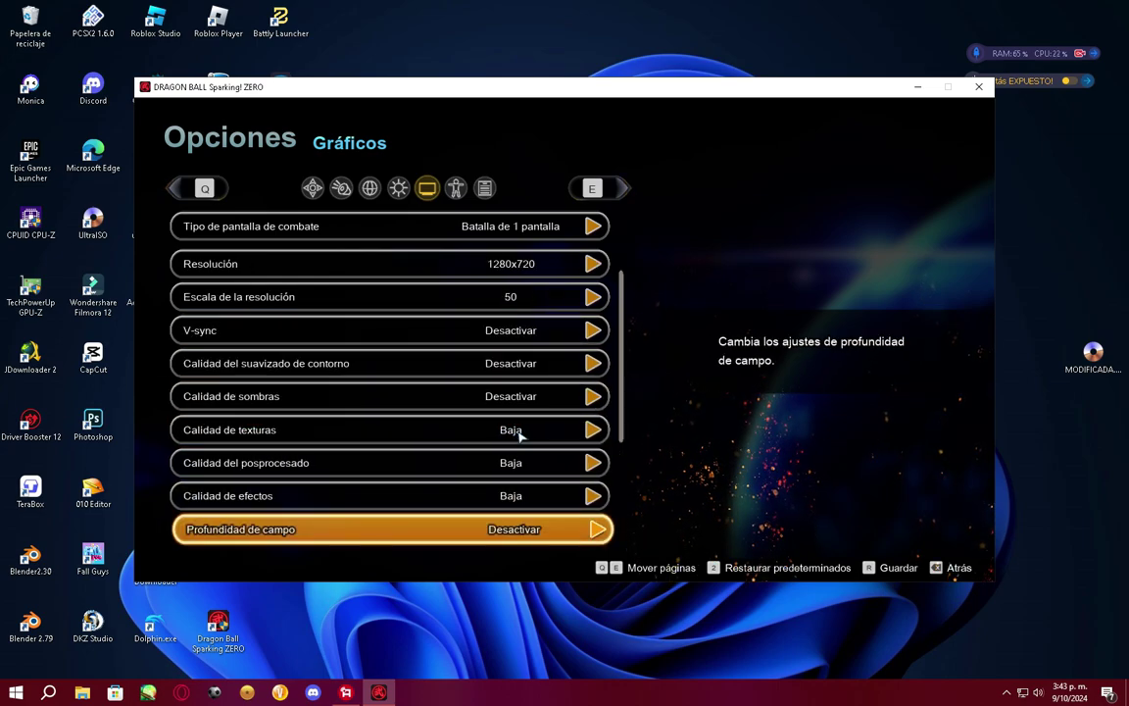
scroll(520, 436, "down", 1)
key("Down")
key("Down")
key("Down")
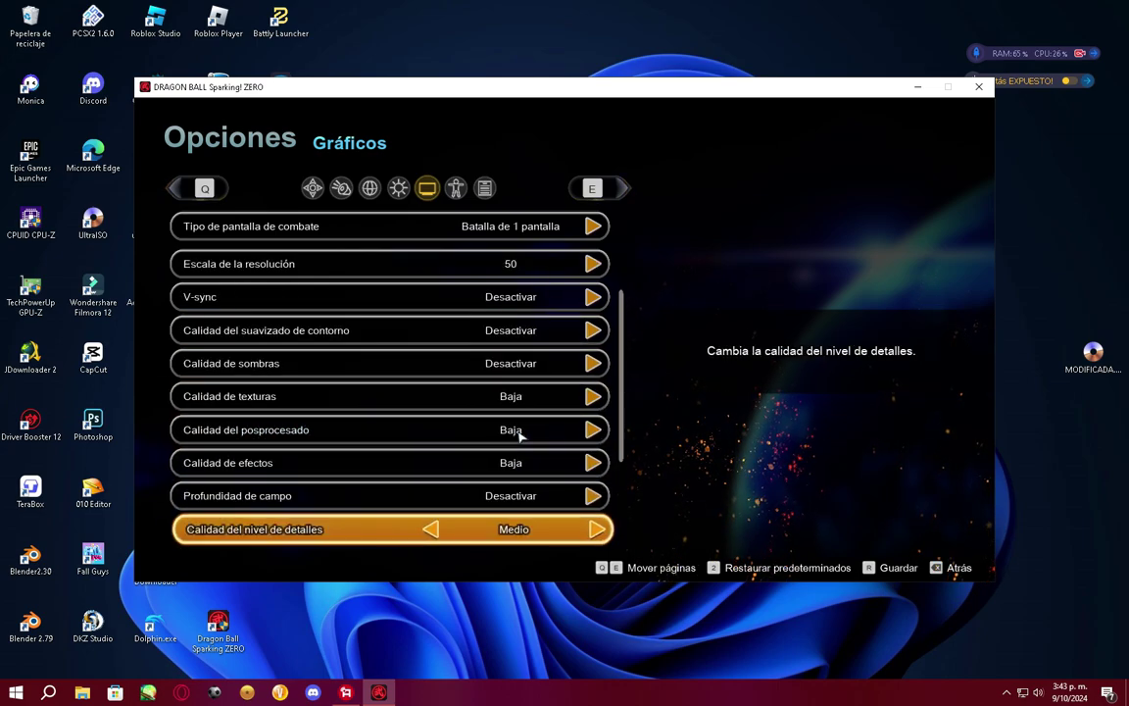
key("Left")
- Review the remaining graphics settings, from grass quality and motion blur to camera movement and destruction effect quality
scroll(519, 436, "down", 1)
key("Down")
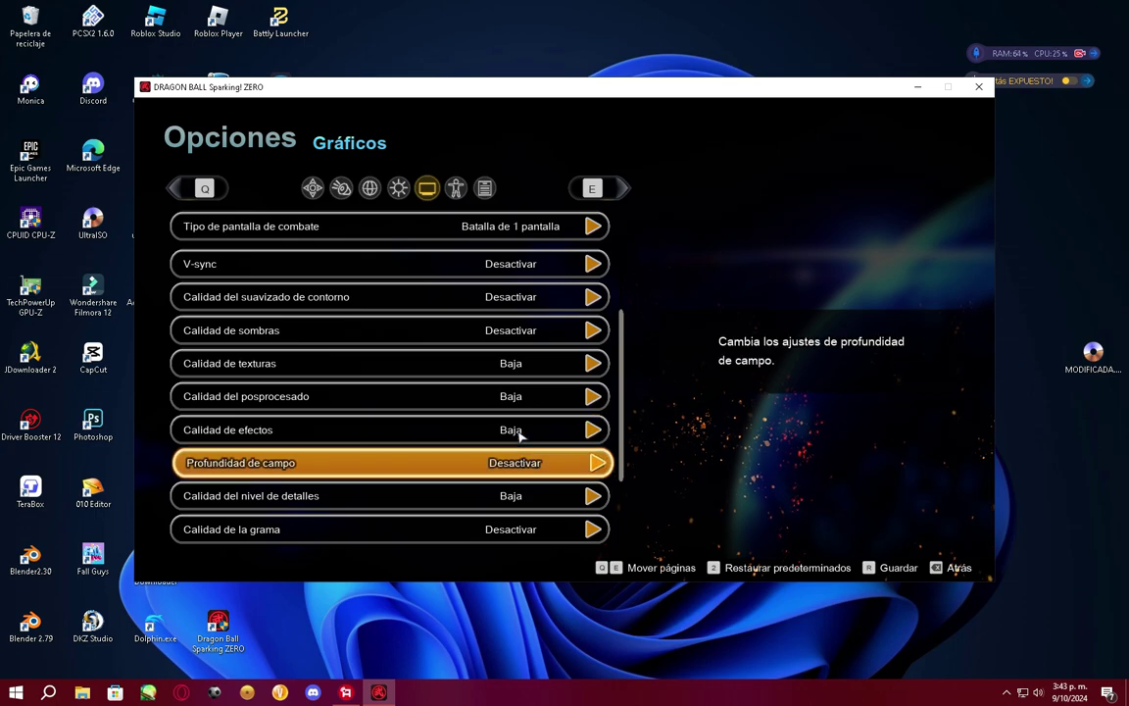
key("Down")
key("Down")
scroll(520, 436, "down", 1)
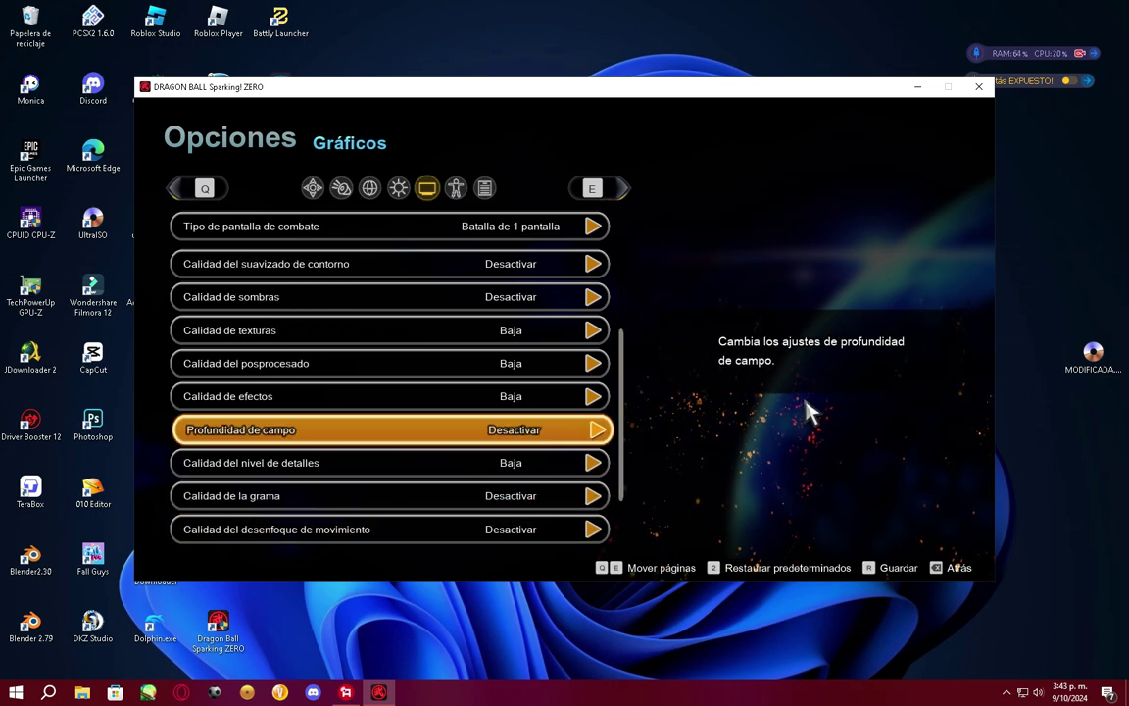
key("Down")
key("Down")
key("Down")
key("Down")
key("Down")
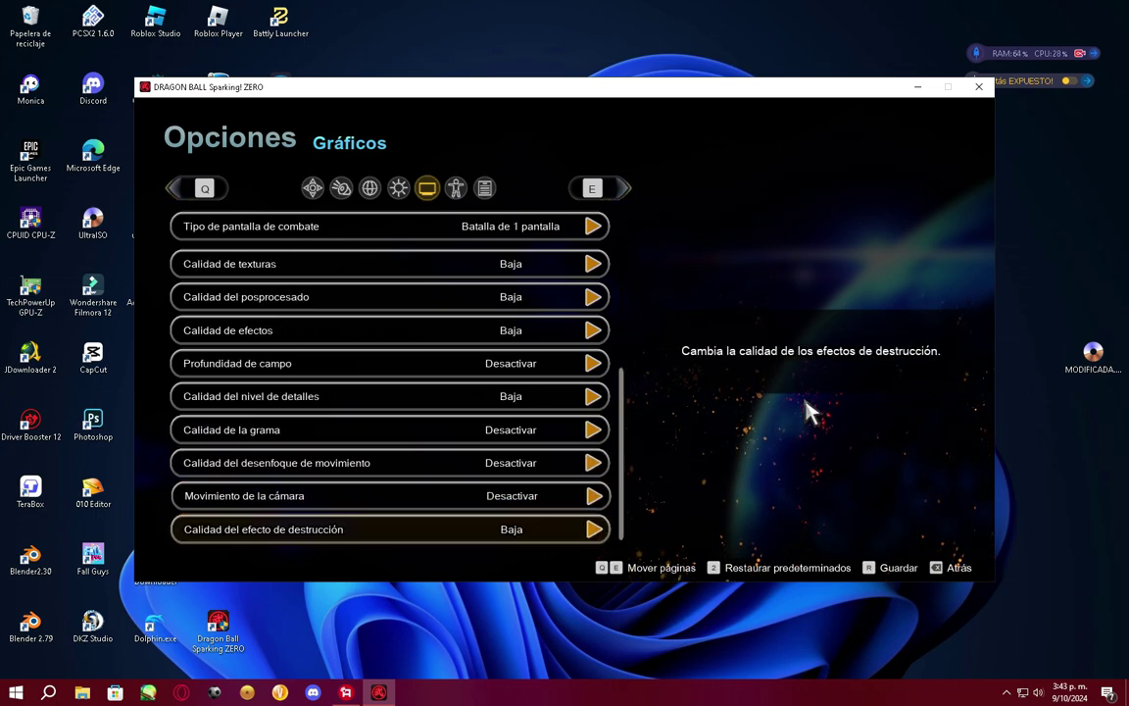
key("Down")
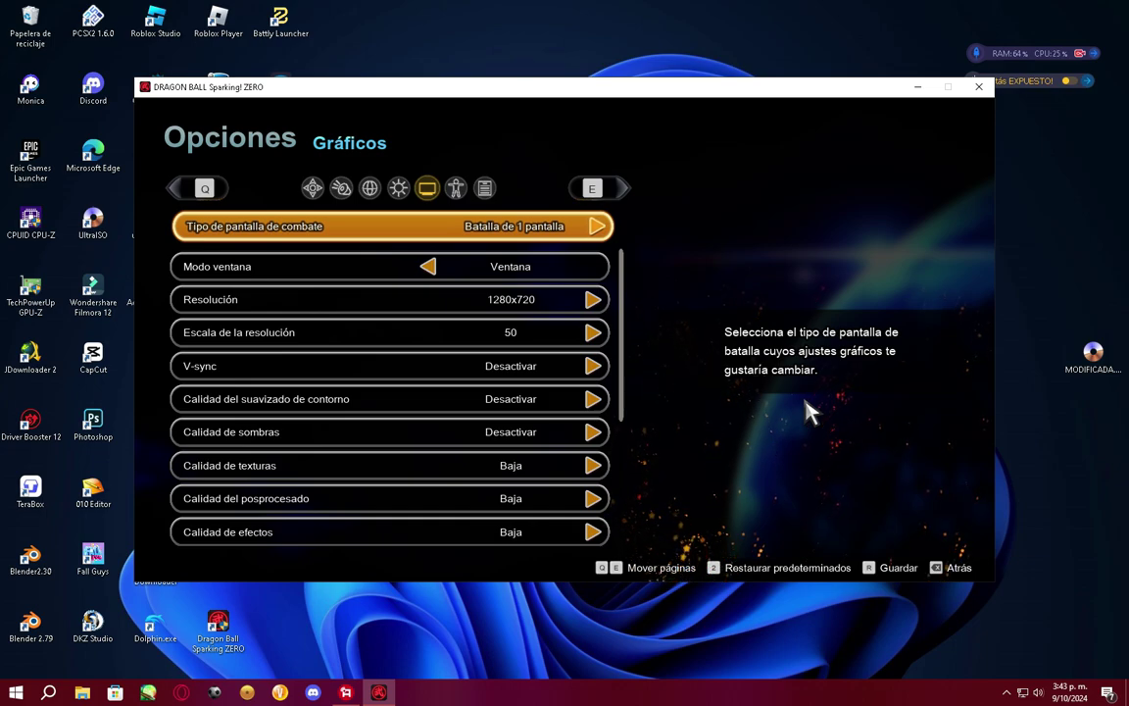
- Start saving the current graphics settings and answer the save confirmation
key("r")
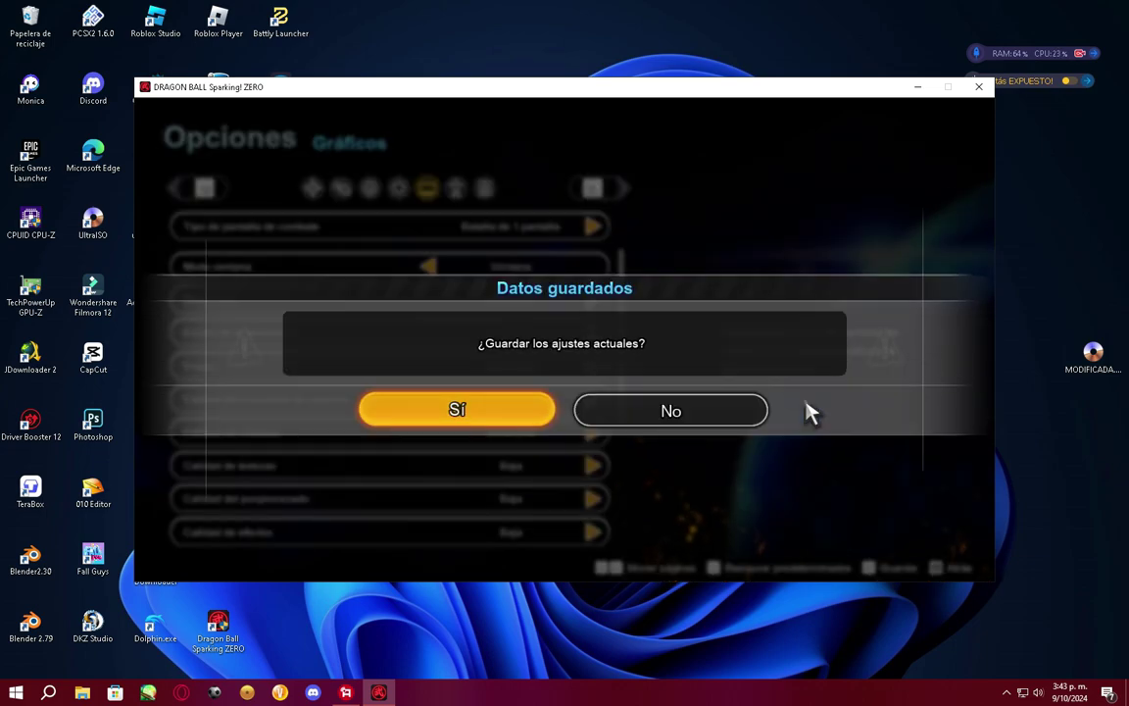
left_click(701, 431)
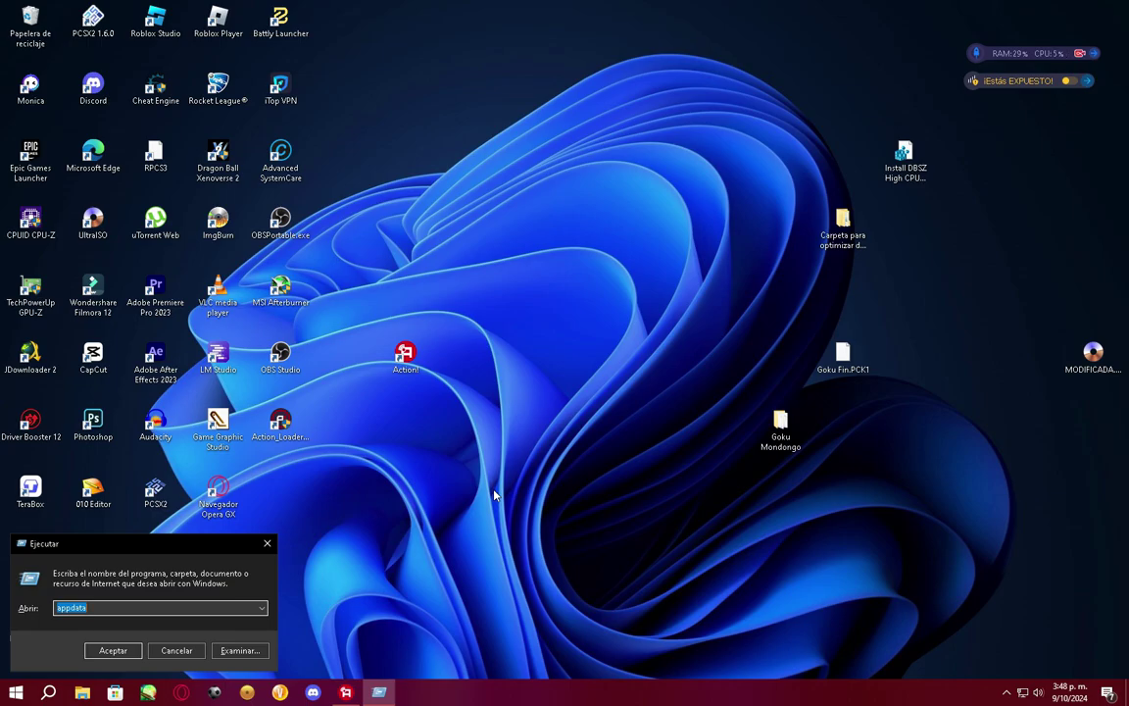
- Open the appdata location from the Run dialog and go to the Local\SparkingZERO\Saved folder
key("Return")
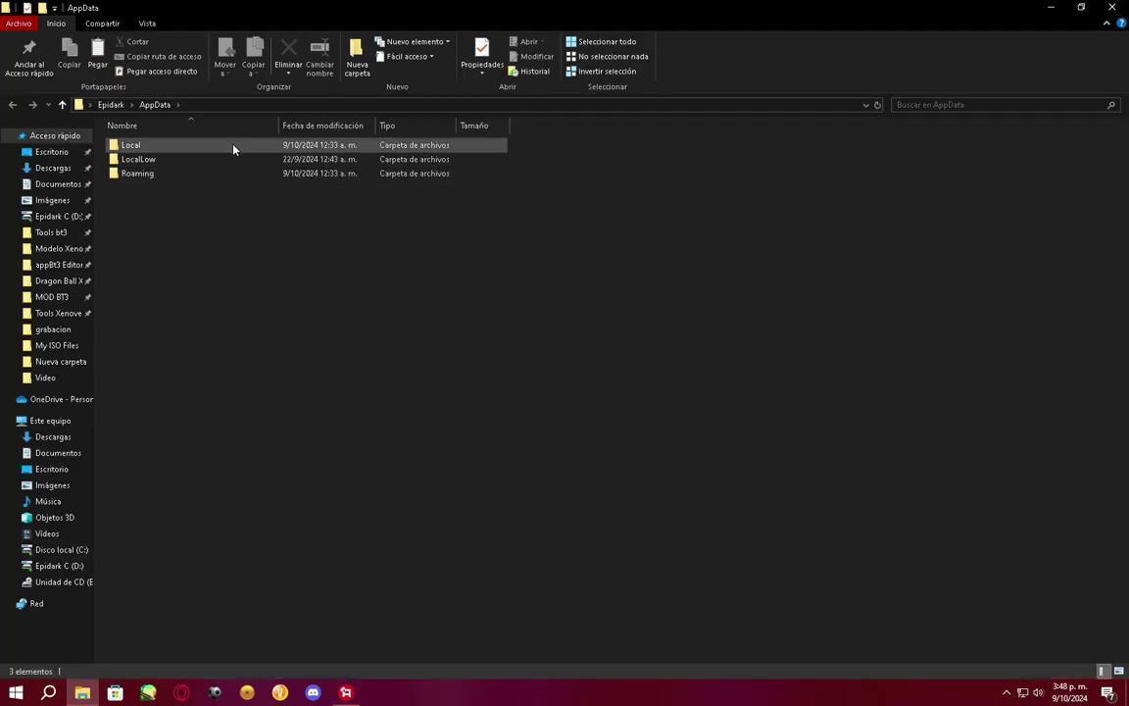
left_click(233, 149)
double_click(233, 149)
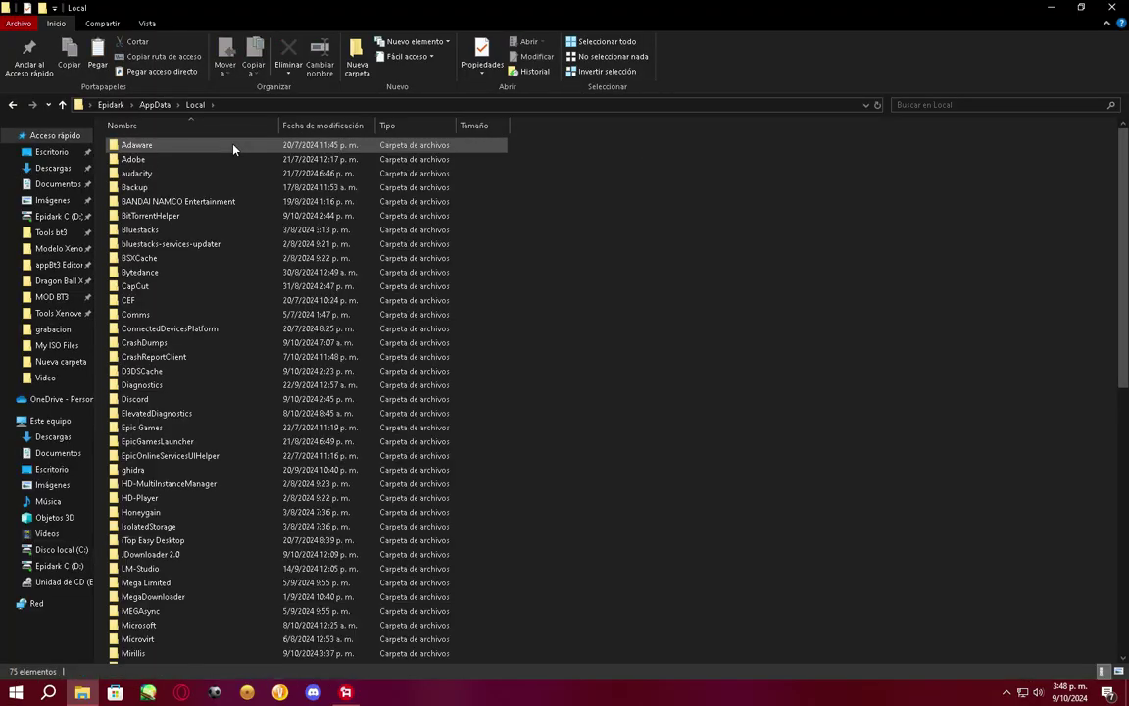
scroll(270, 284, "down", 5)
scroll(277, 305, "down", 7)
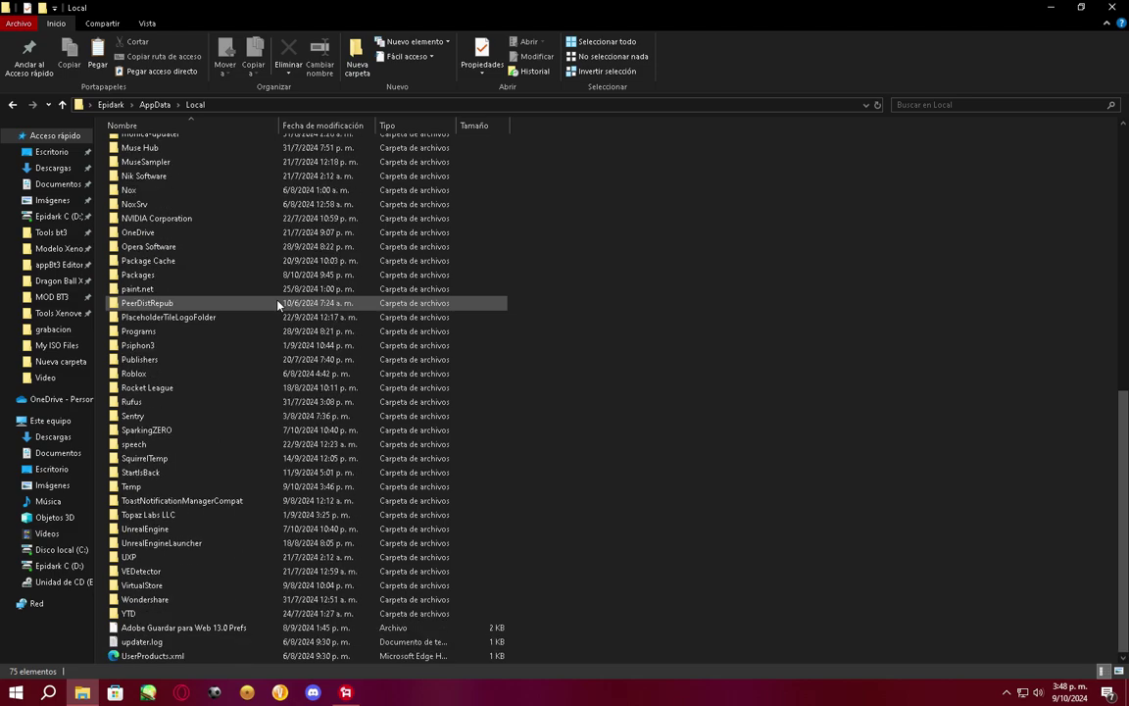
double_click(159, 433)
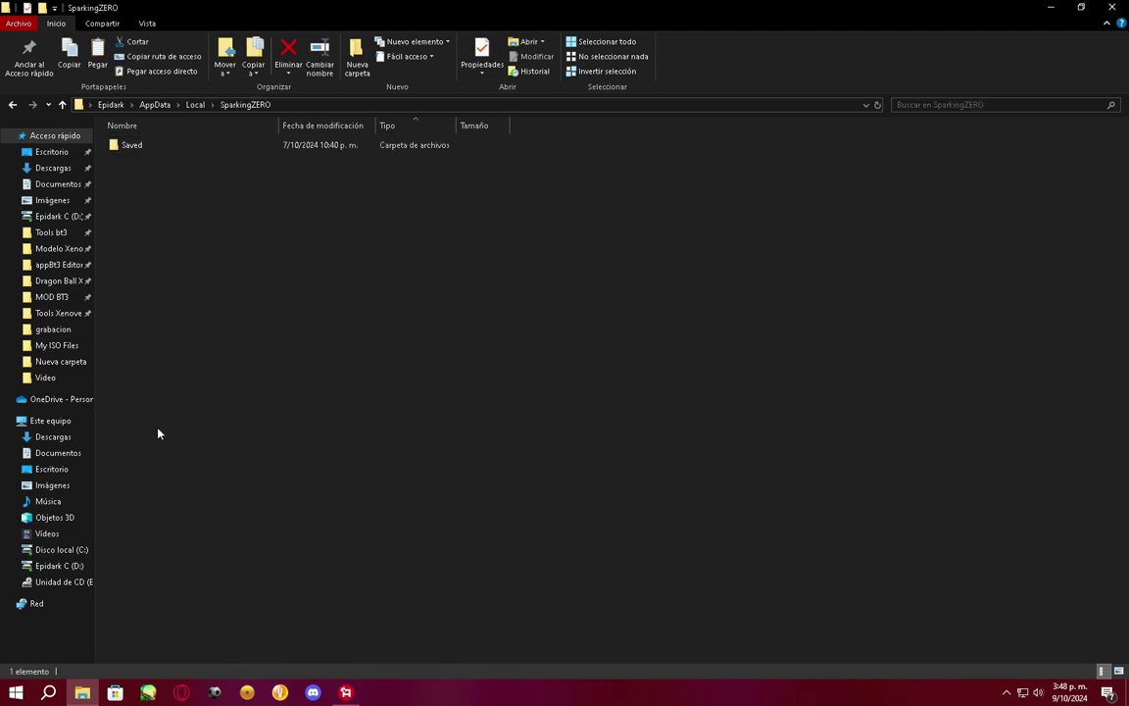
left_click(144, 154)
left_click(147, 146)
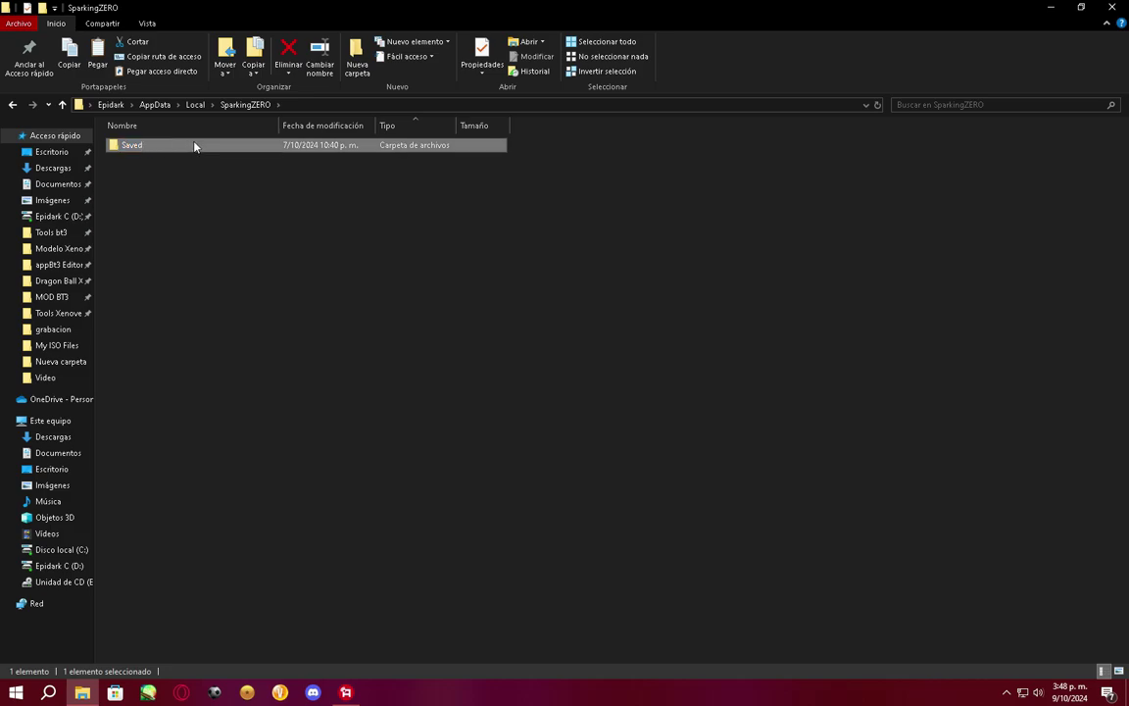
double_click(191, 146)
- Show the desktop and open the folder "Carpeta para optimizar dragonball Sparking zero"
key("super+d")
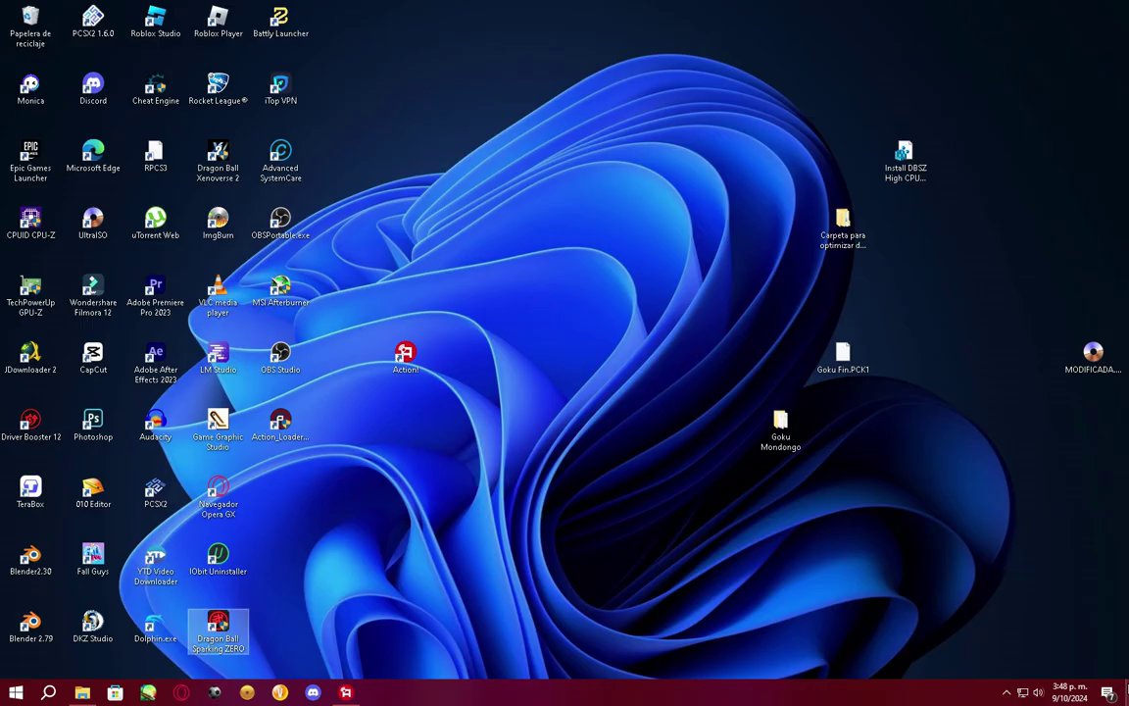
left_click(846, 237)
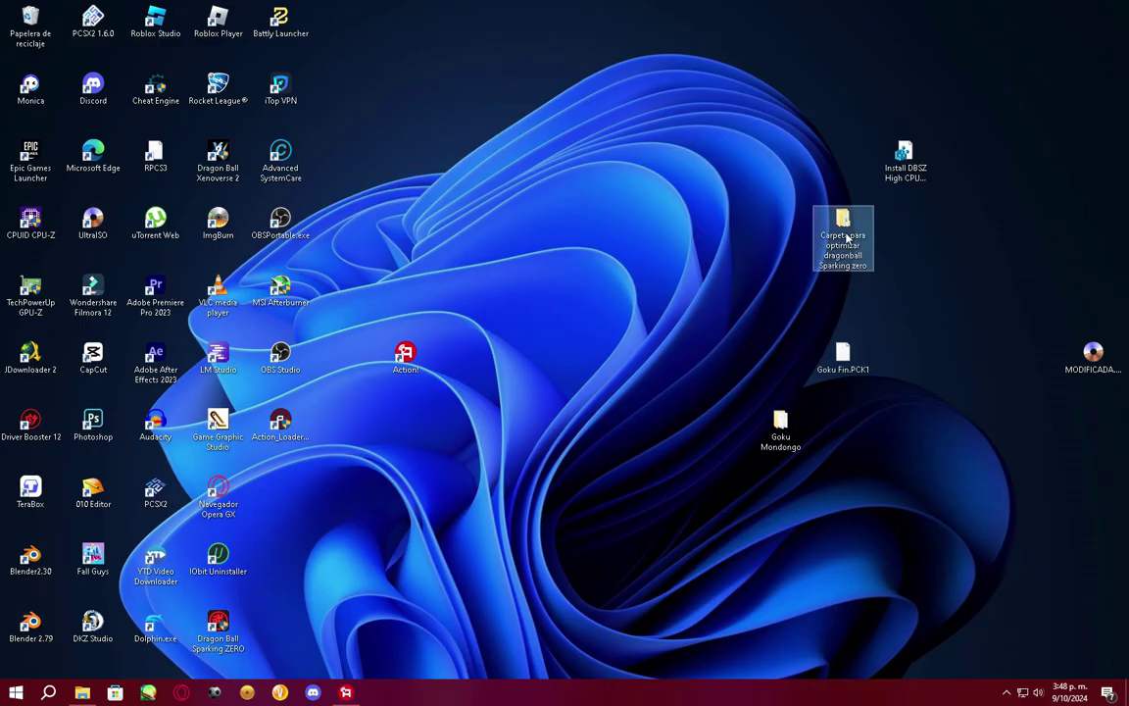
double_click(850, 228)
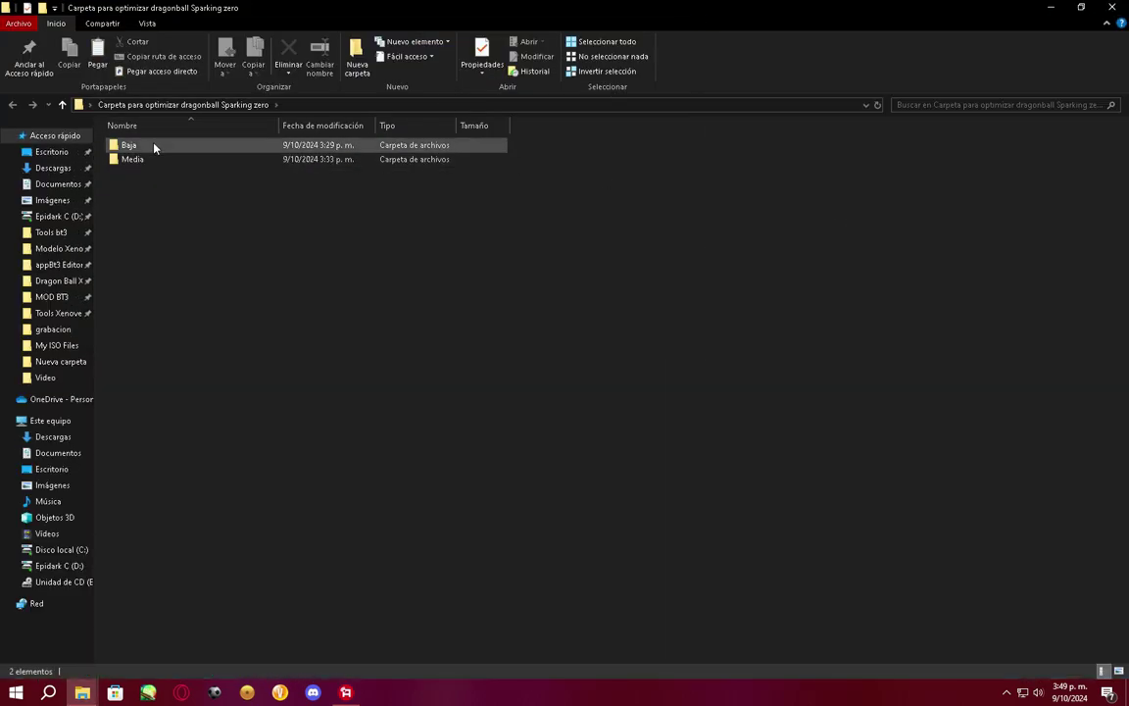
- Return to the Saved folder window and open its Config\Windows subfolder
mouse_move(83, 692)
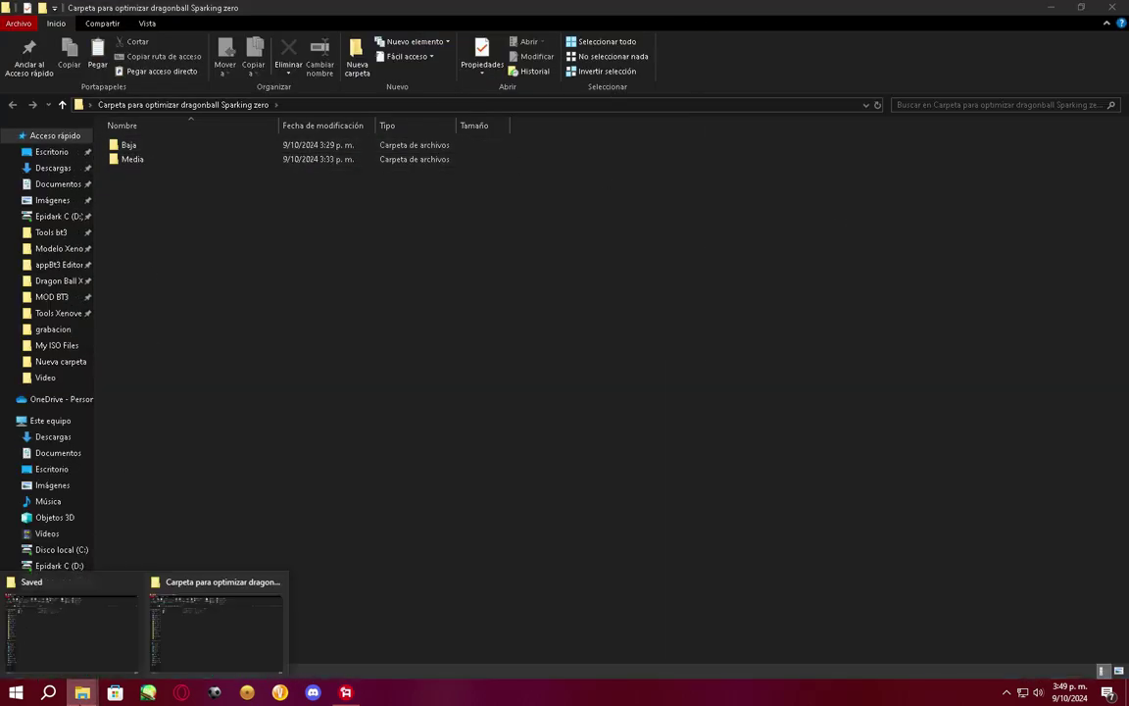
left_click(116, 628)
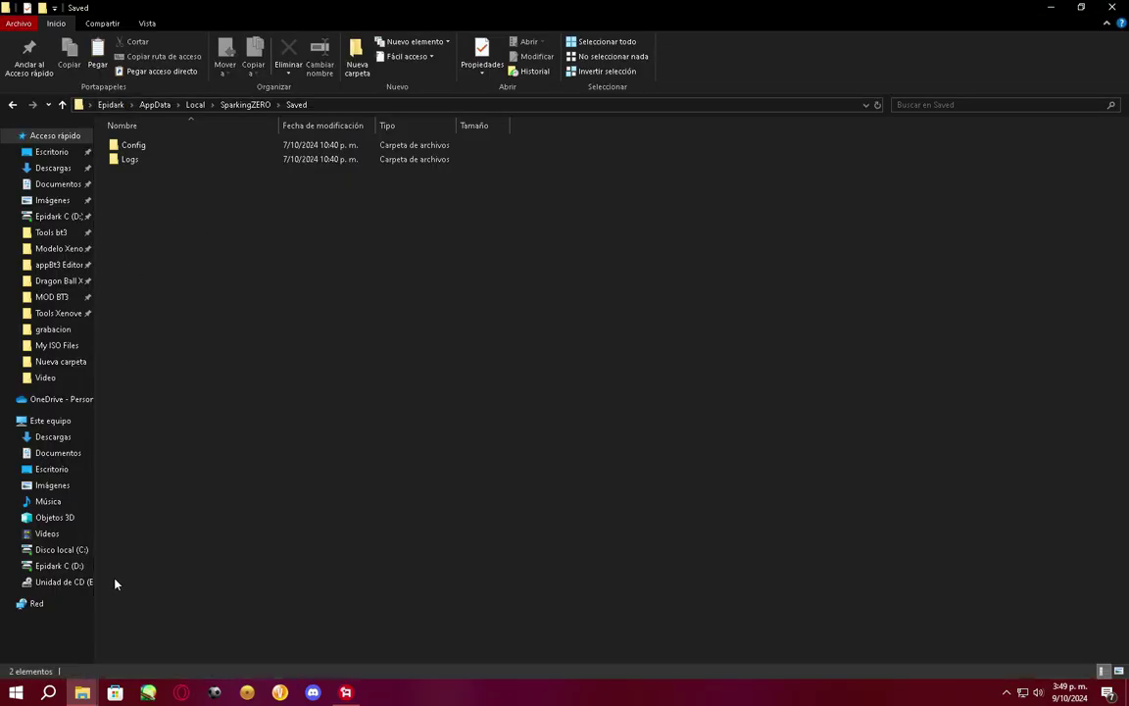
double_click(163, 146)
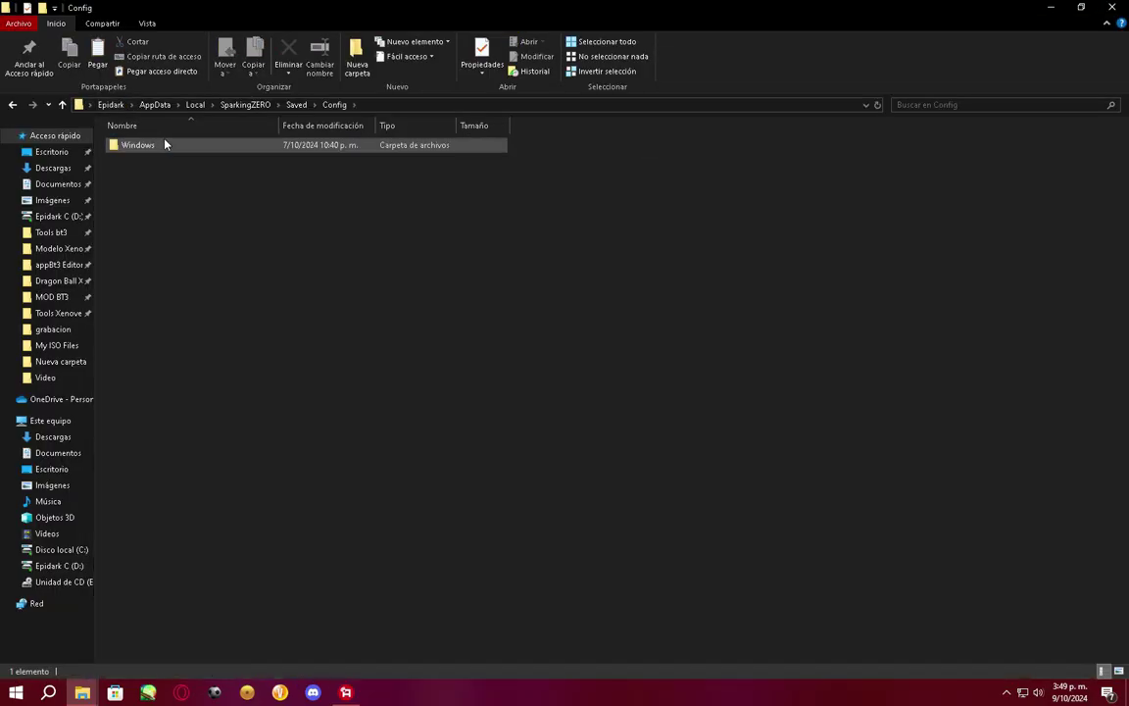
key("BackSpace")
key("Down")
key("Return")
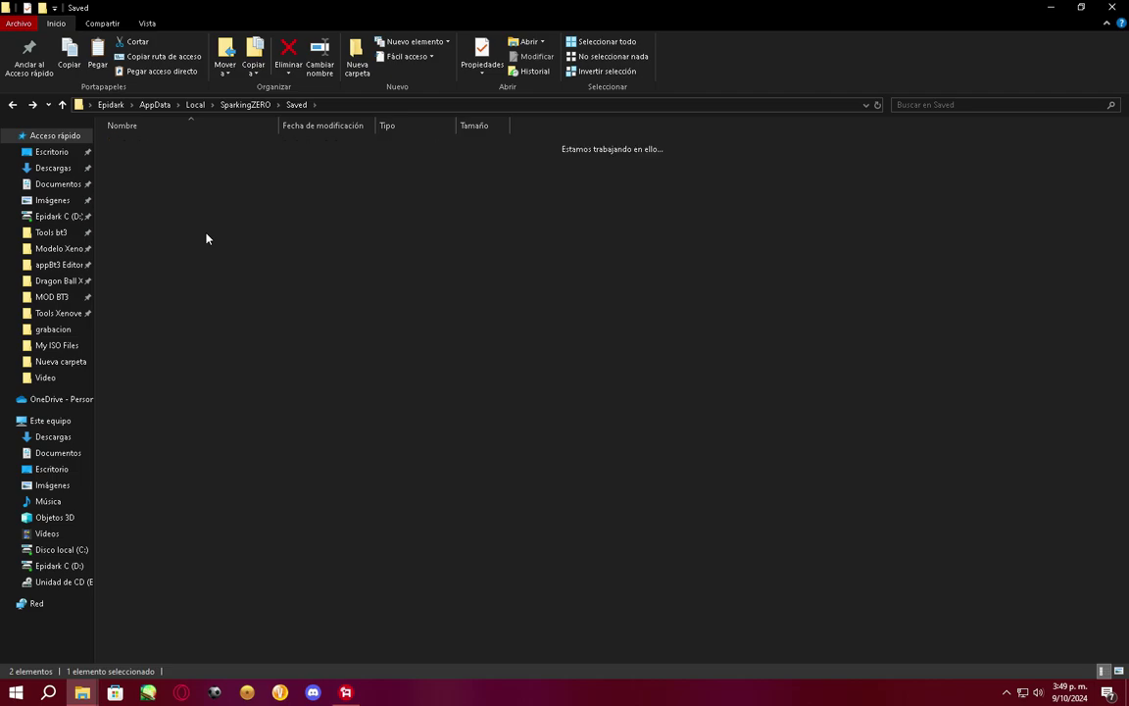
key("BackSpace")
key("Up")
key("Return")
key("Down")
key("Return")
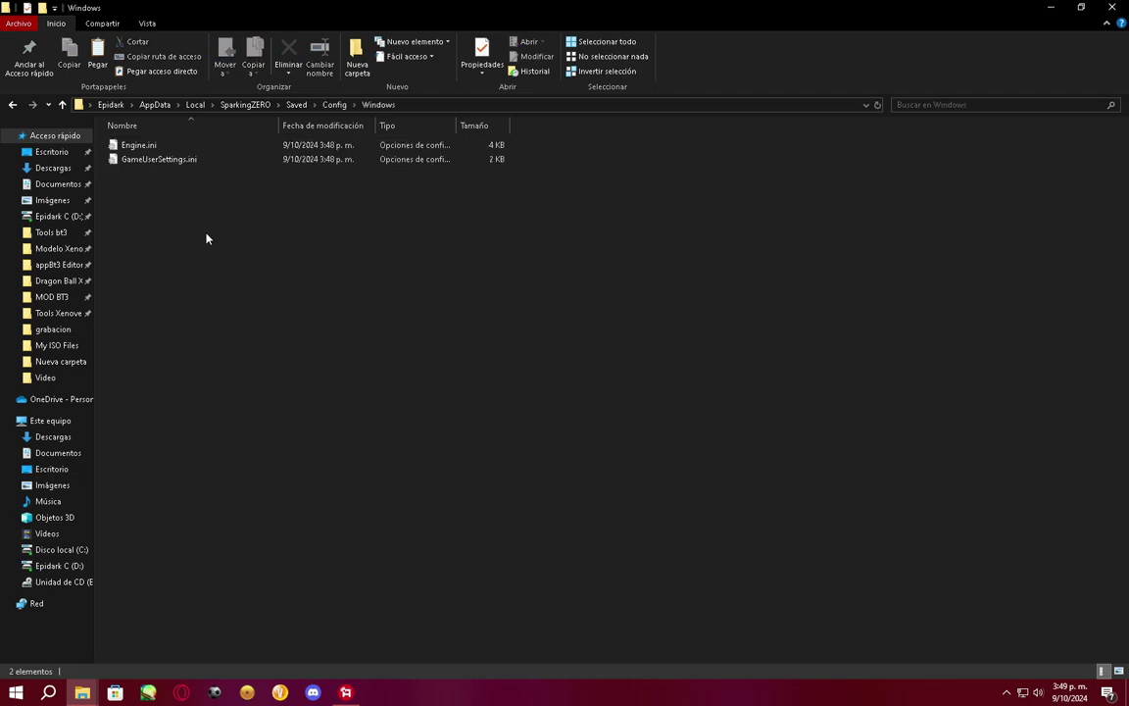
- Switch to the optimization folder, open its Media subfolder and copy Engine.ini and GameUserSettings.ini
key("Down")
mouse_move(83, 692)
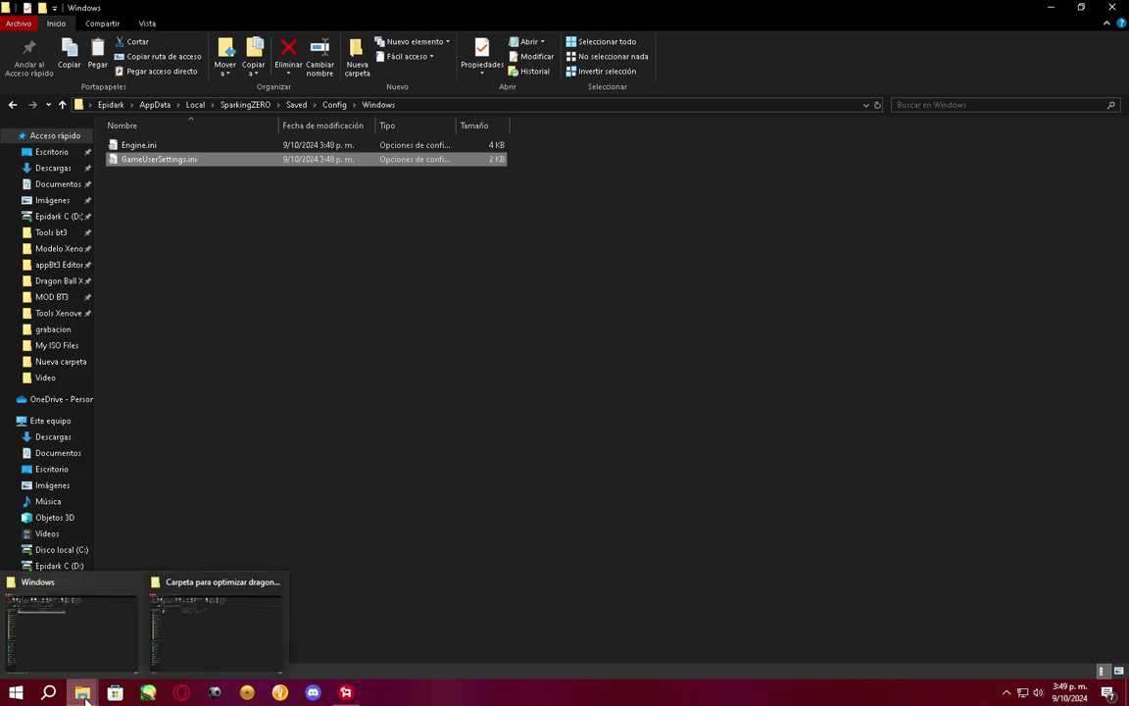
left_click(172, 635)
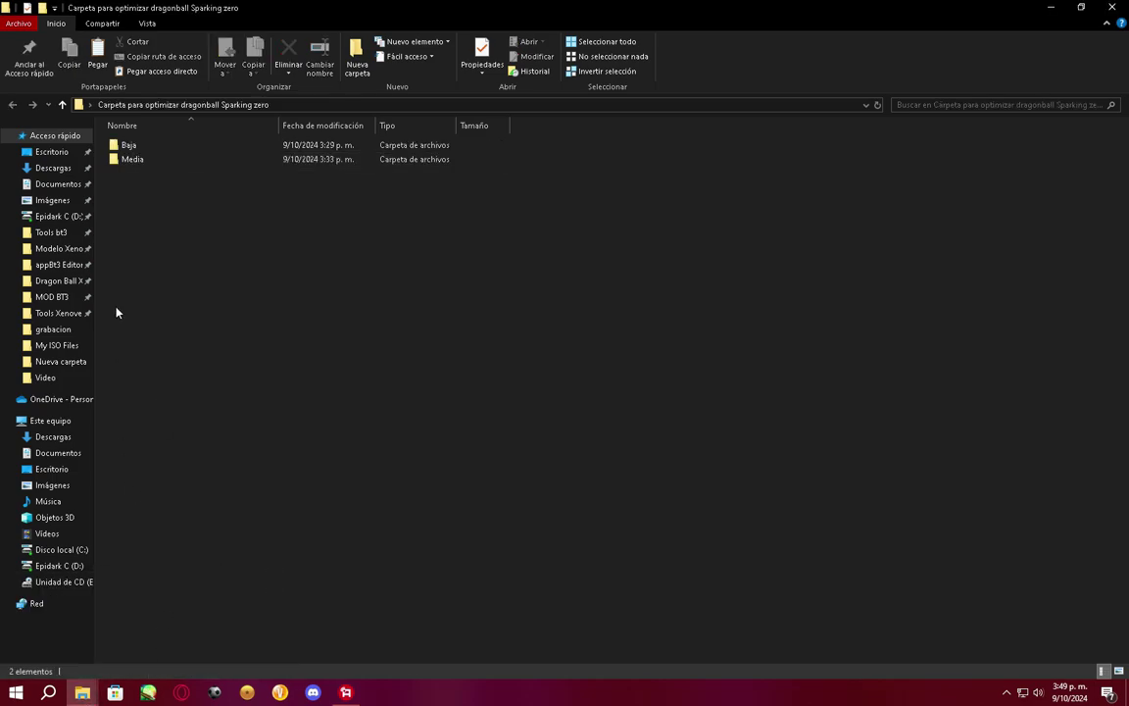
left_click(173, 157)
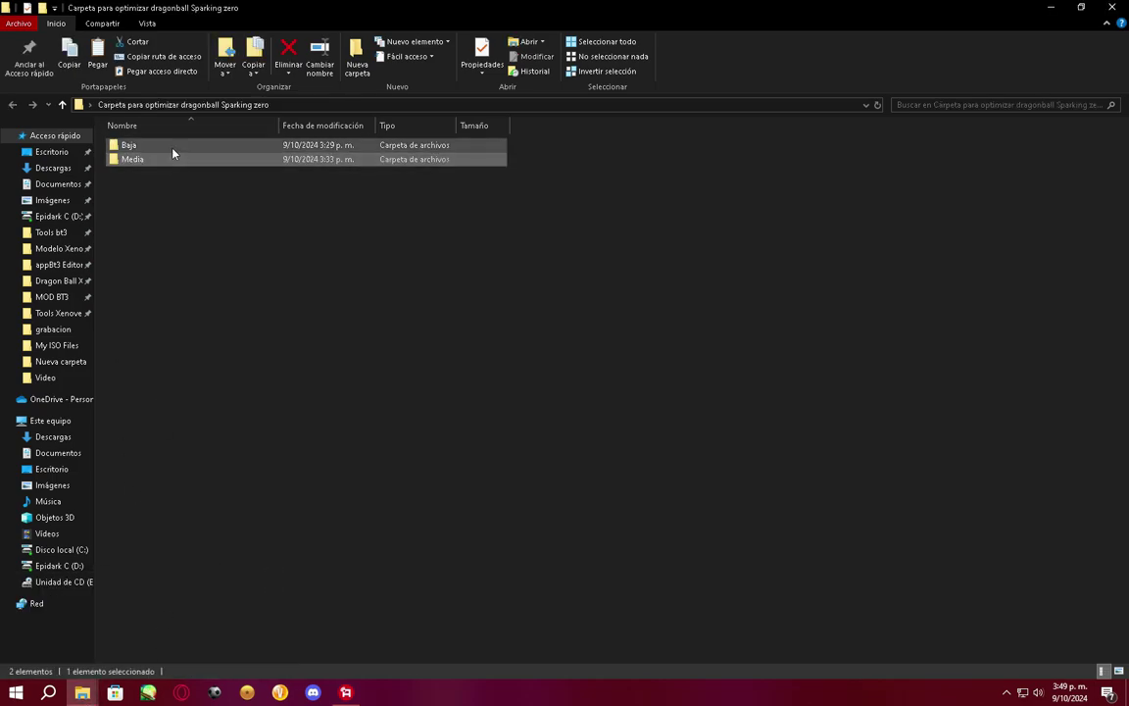
left_click(172, 147)
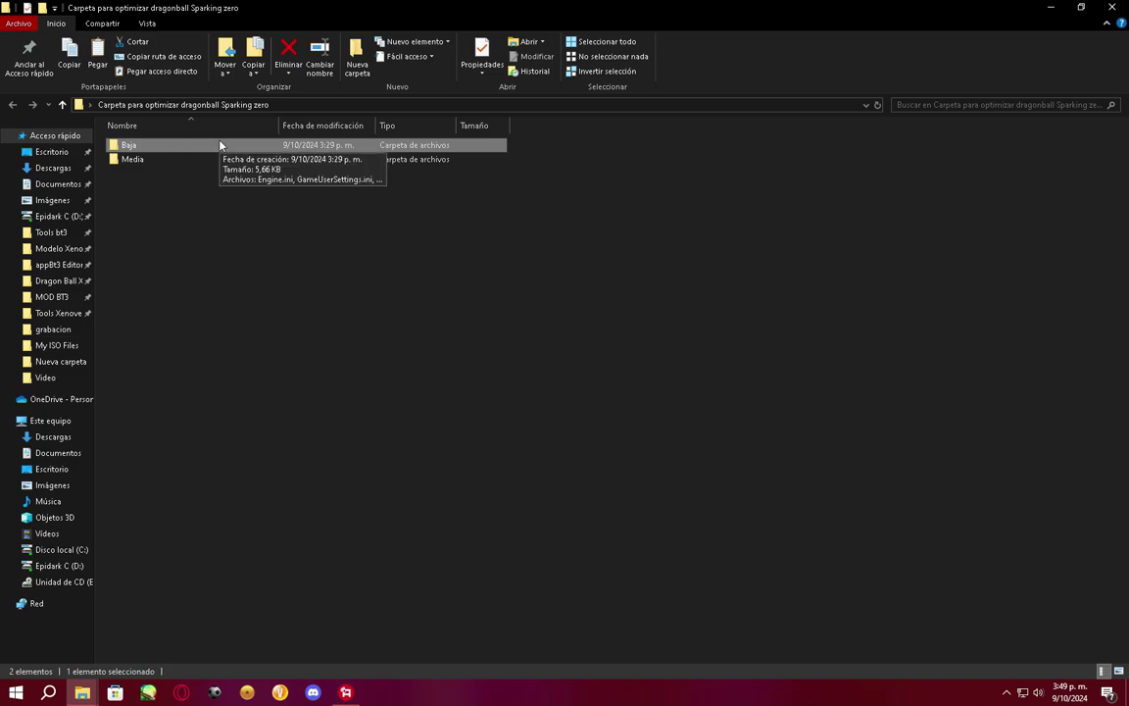
double_click(202, 158)
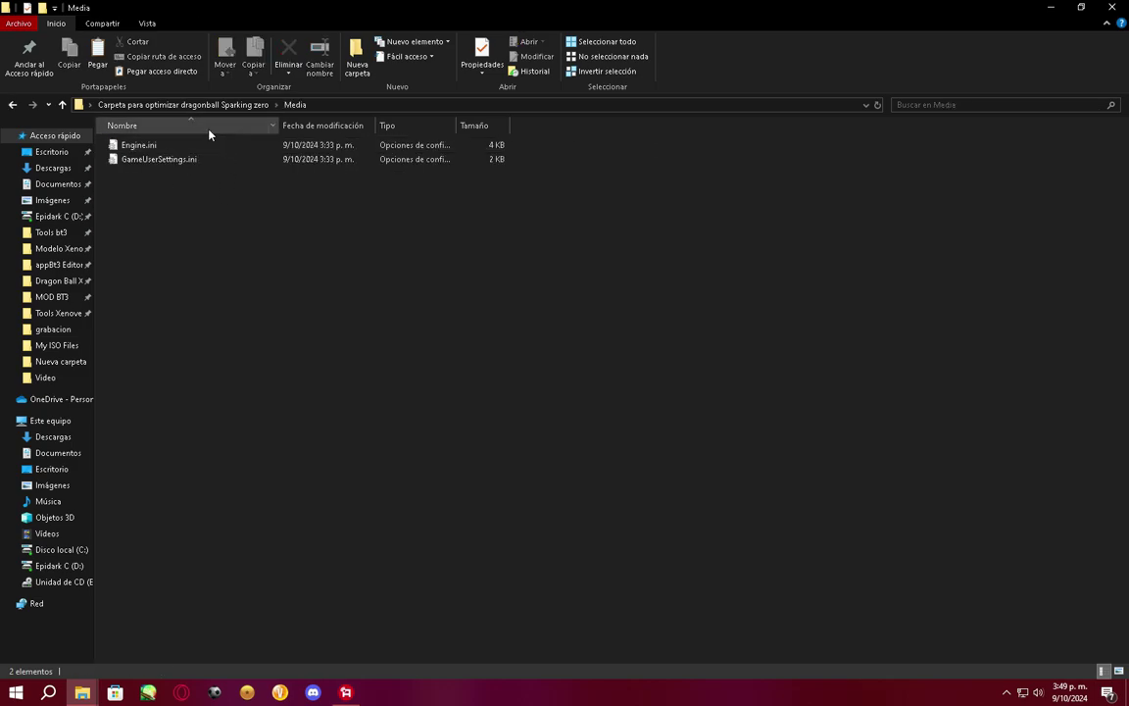
left_click_drag(242, 199, 209, 137)
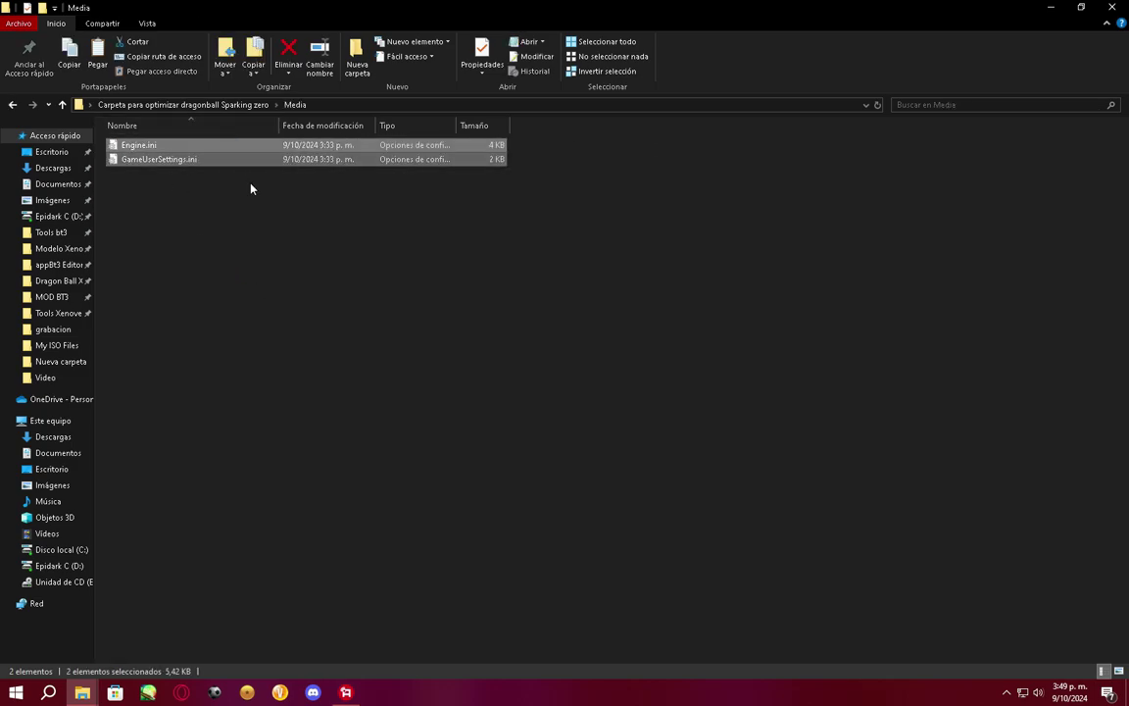
- Paste the two copied files into the game's Config\Windows folder, replacing the files in the destination
mouse_move(85, 692)
left_click(79, 566)
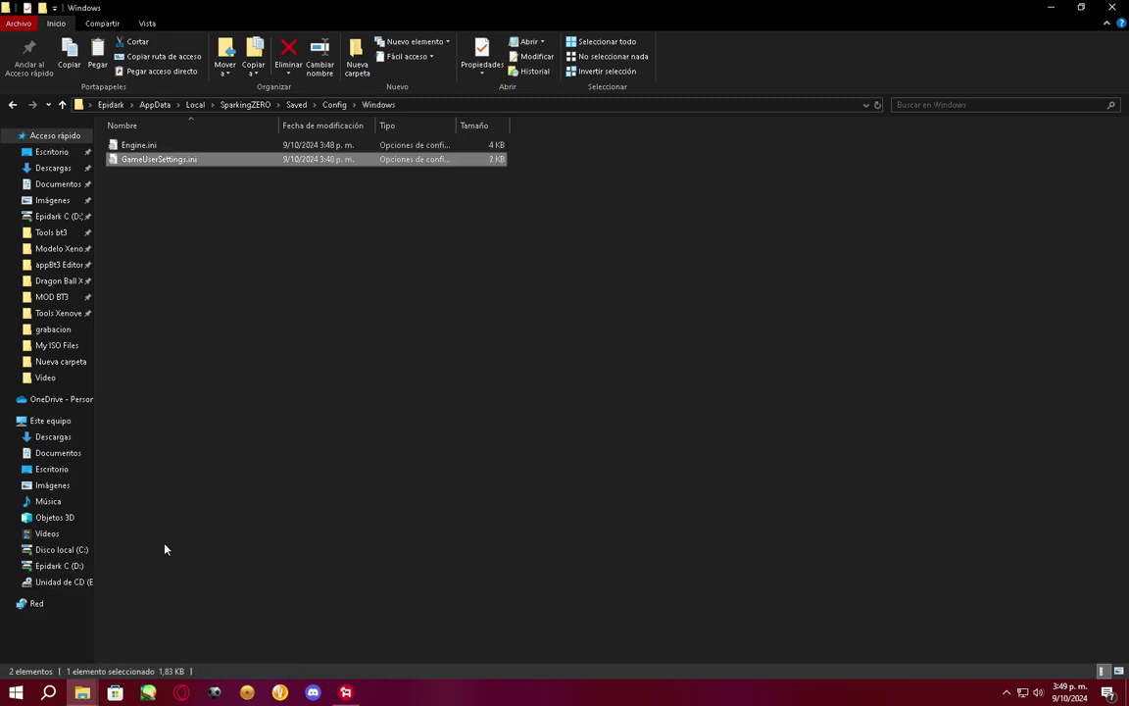
left_click(247, 423)
key("ctrl+v")
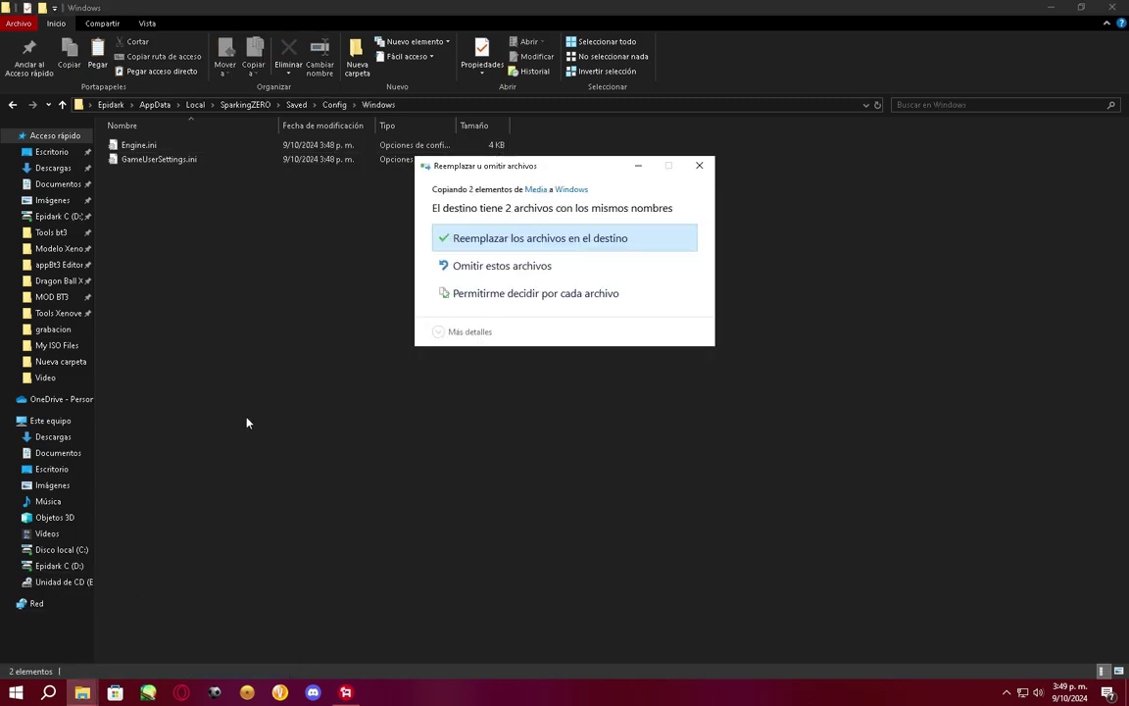
left_click(615, 247)
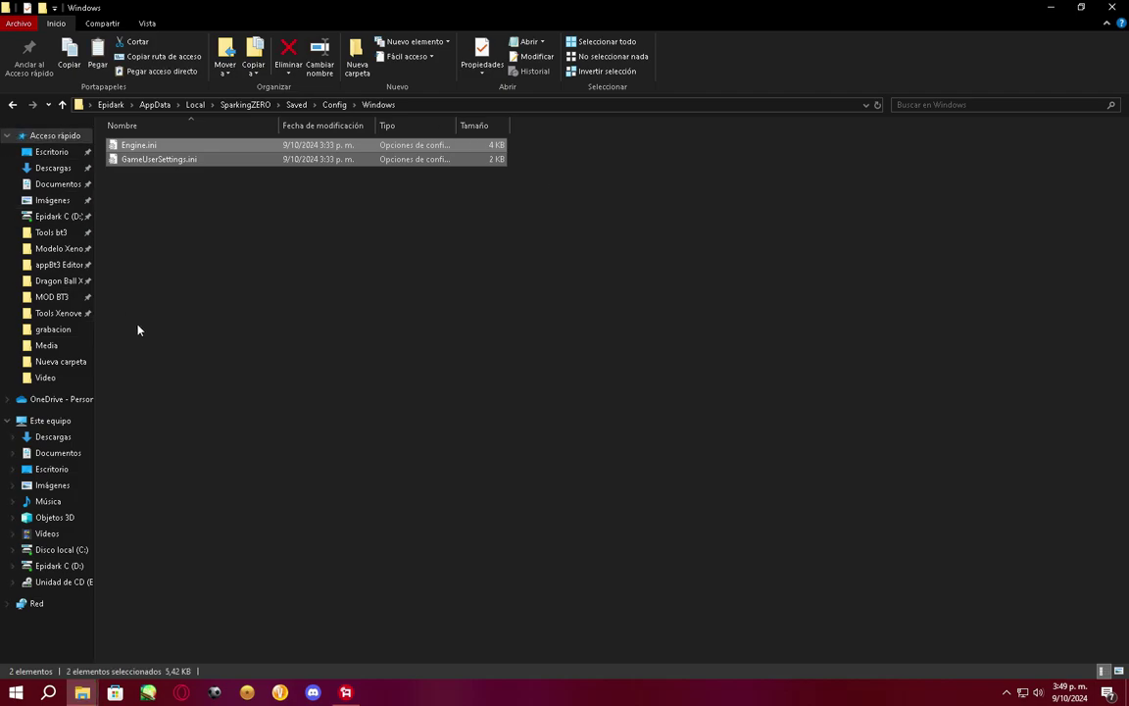
- Close the Media and Windows folder windows, then launch Dragon Ball Sparking ZERO from the desktop and allow it to make changes
mouse_move(88, 686)
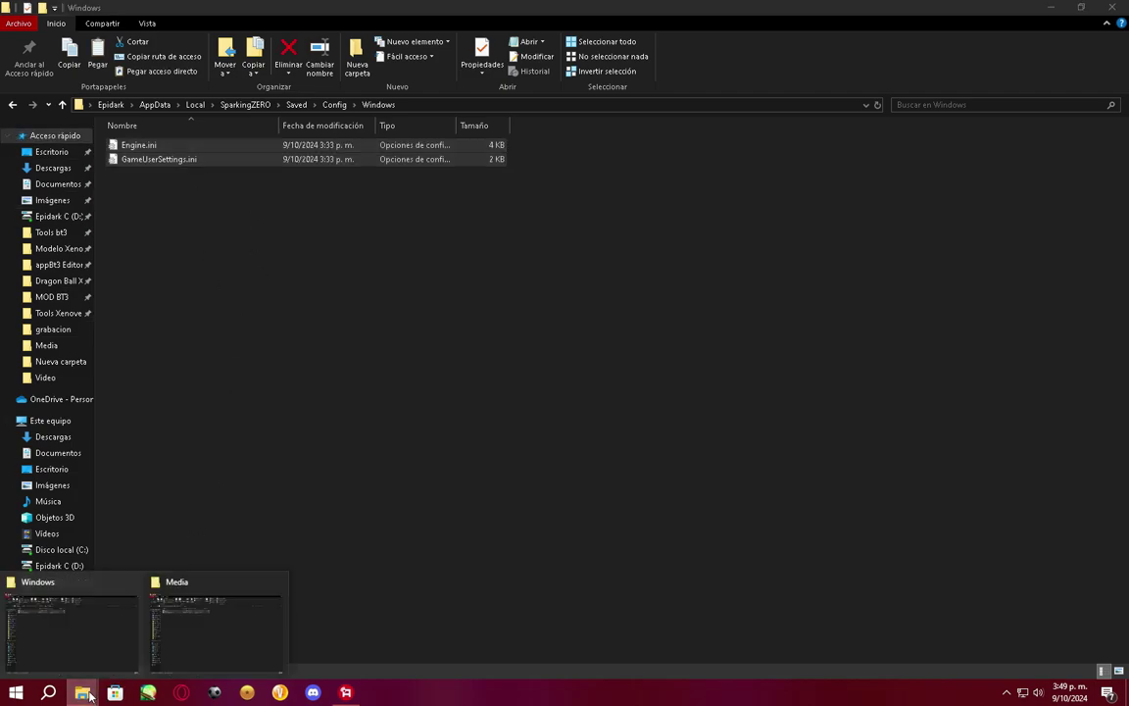
left_click(159, 638)
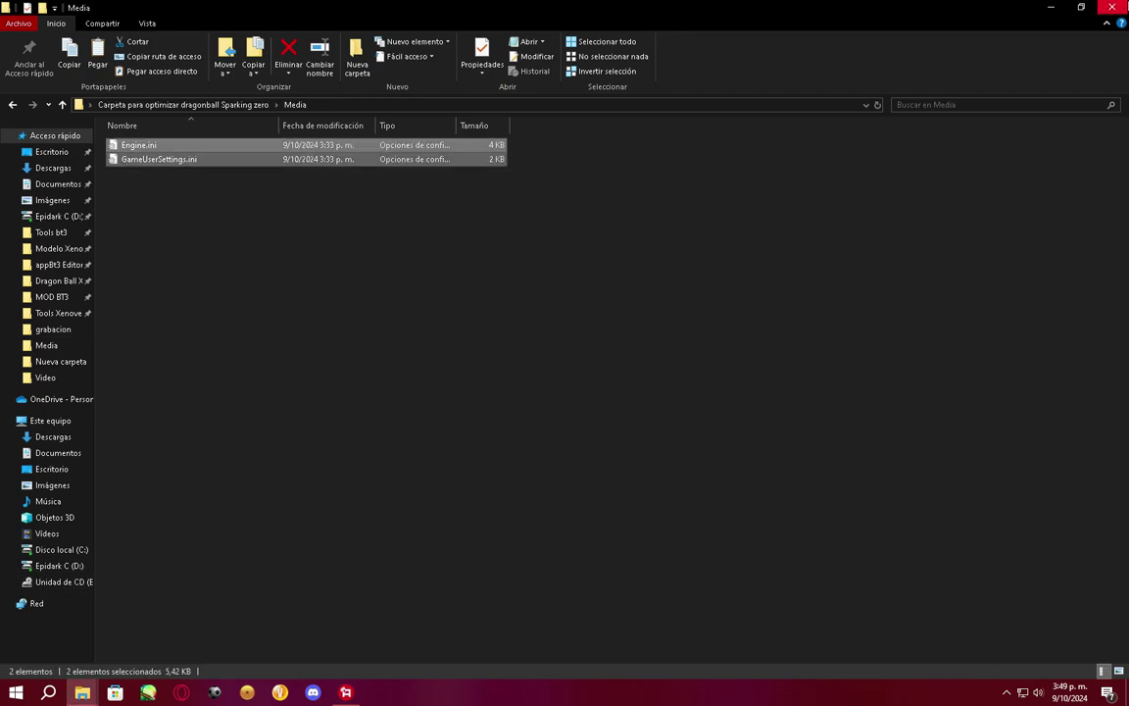
left_click(1111, 6)
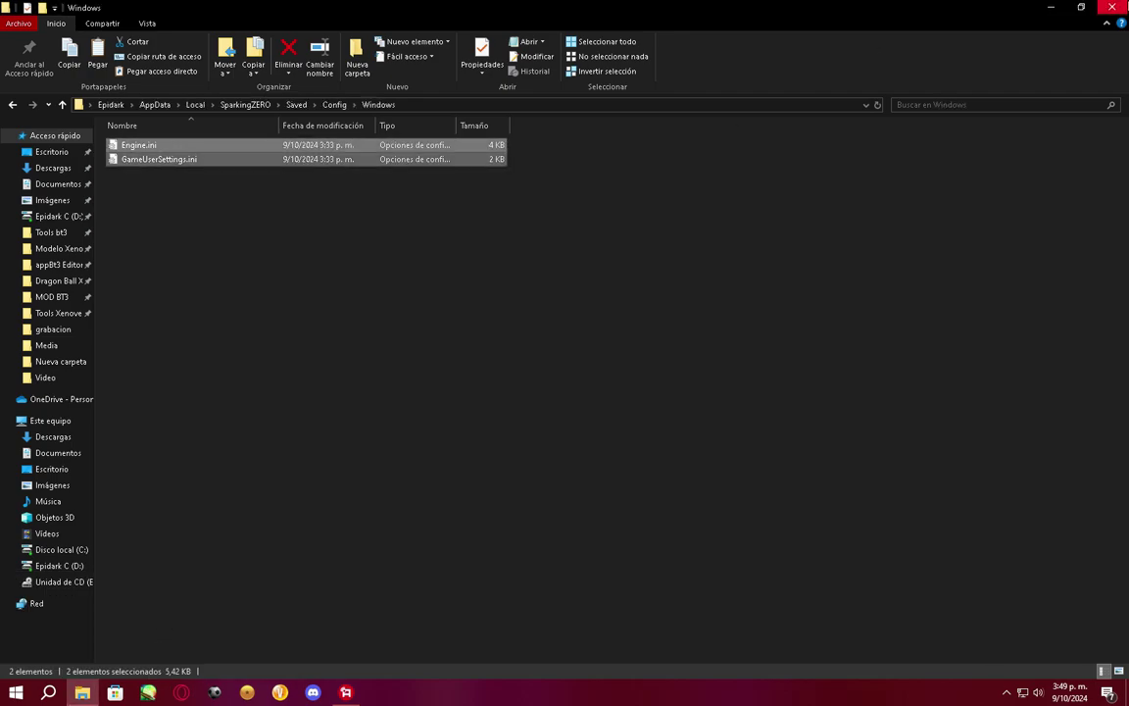
left_click(1111, 7)
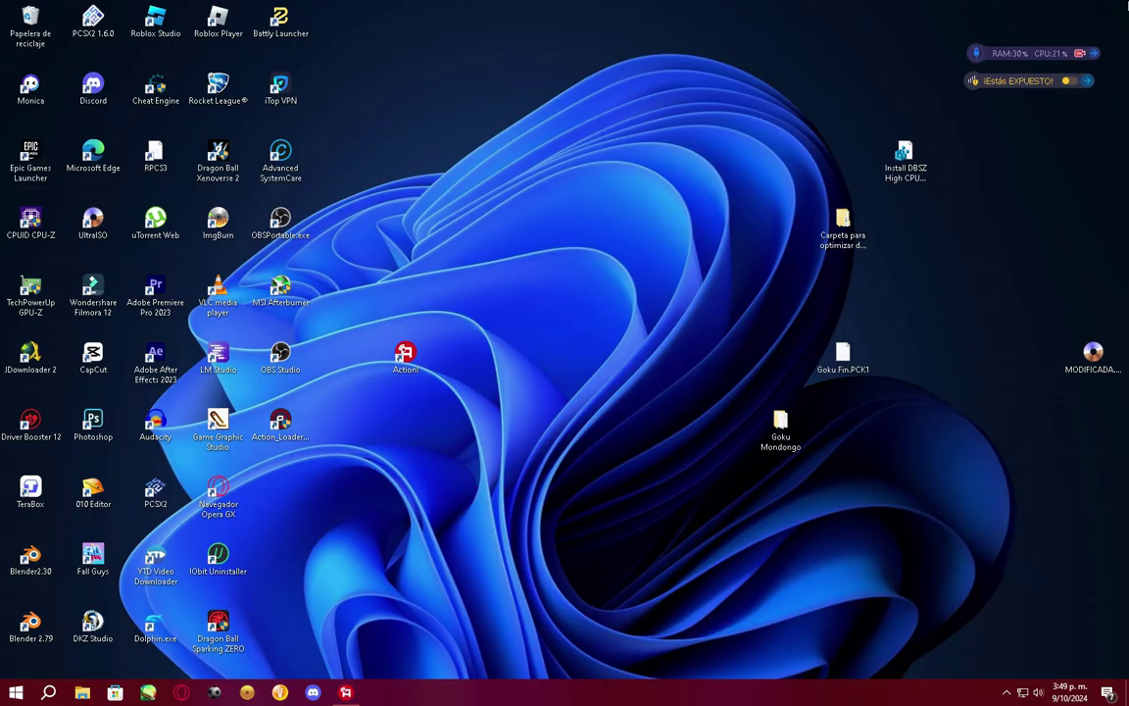
double_click(220, 625)
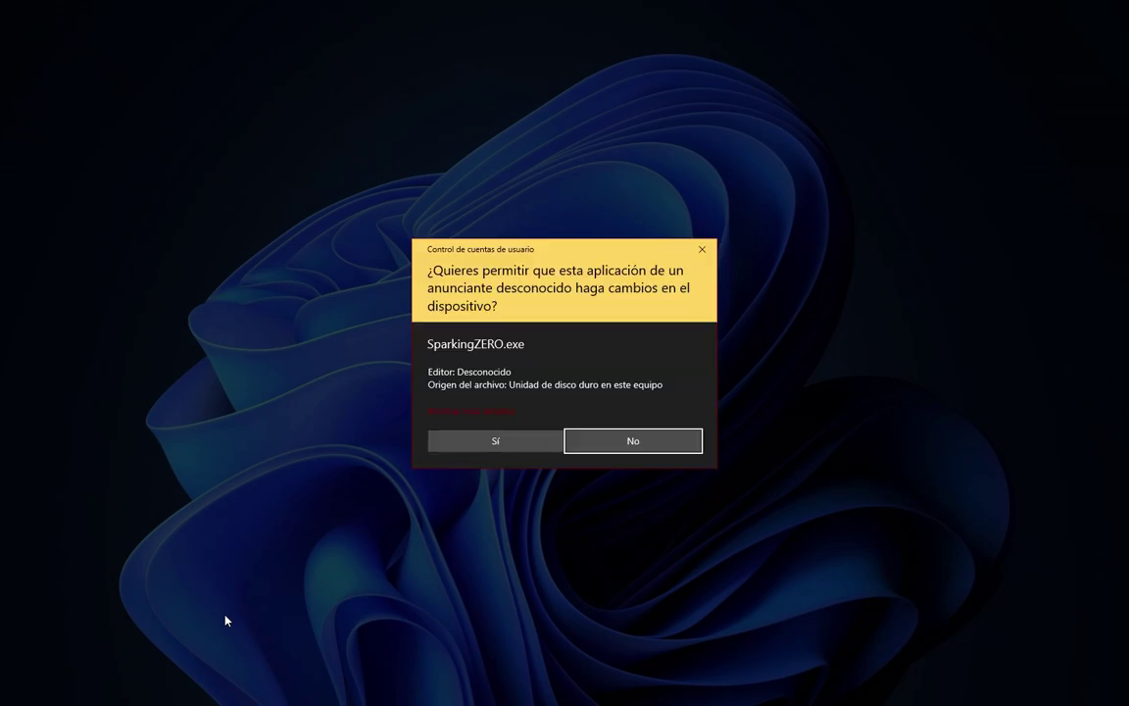
left_click(442, 446)
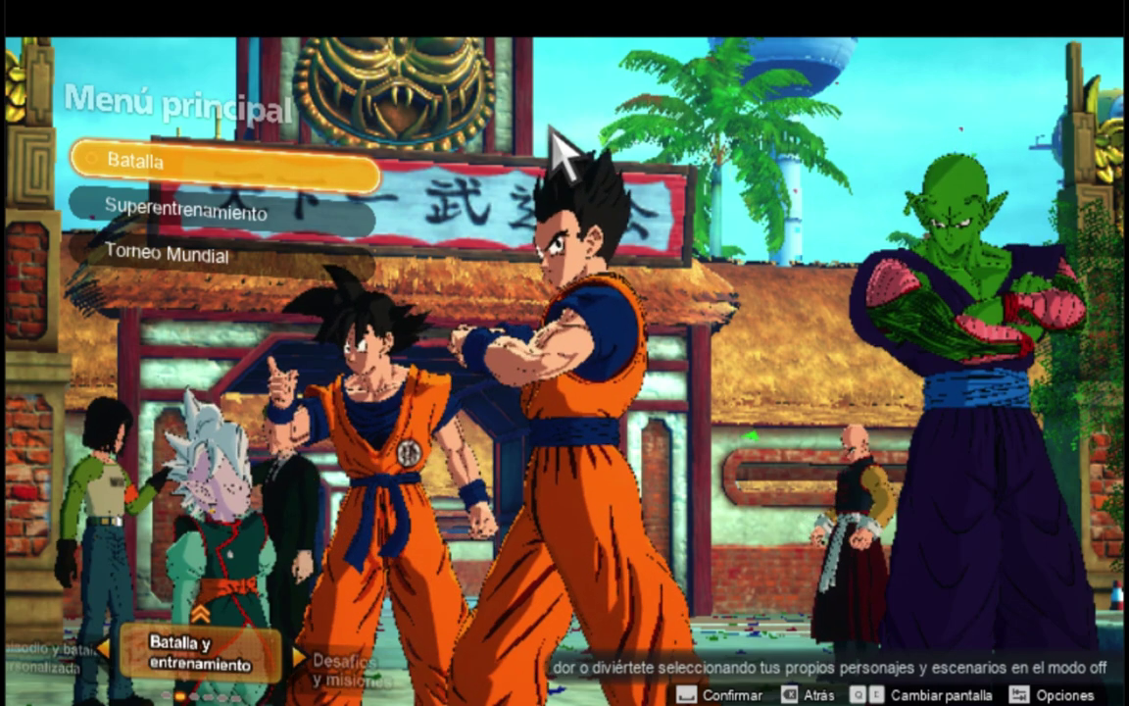
- Set up an offline J1 contra CPU battle and choose Ciudad as the stage
key("Return")
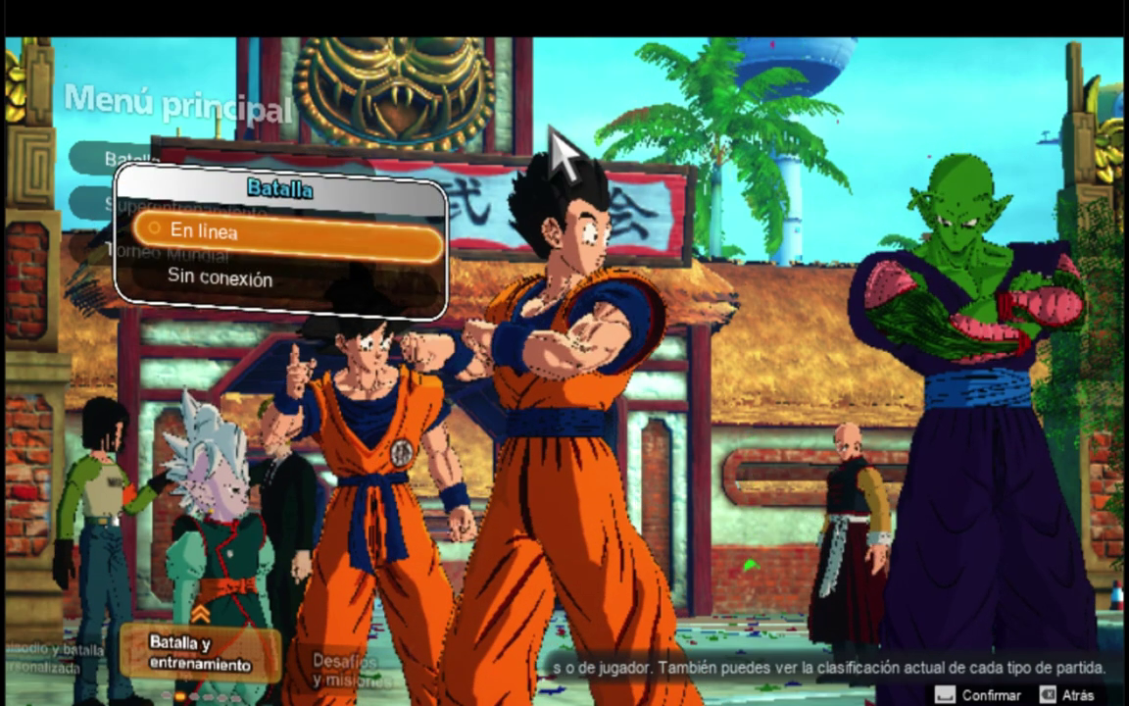
key("Down")
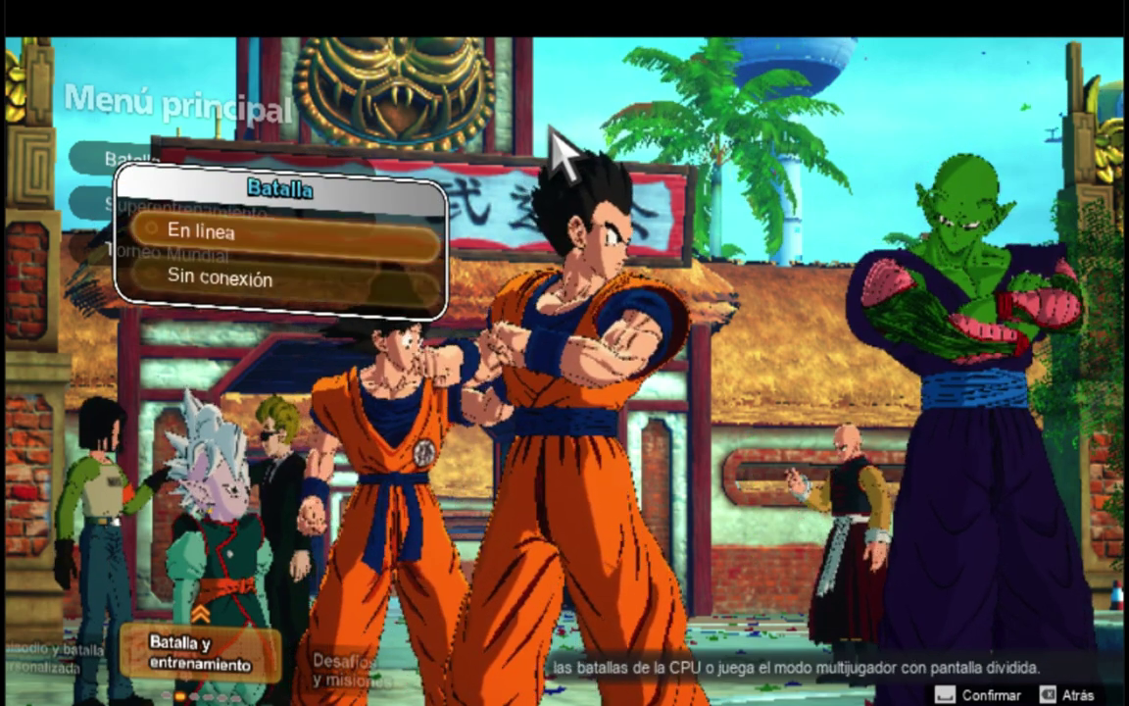
key("Return")
key("Down")
key("Up")
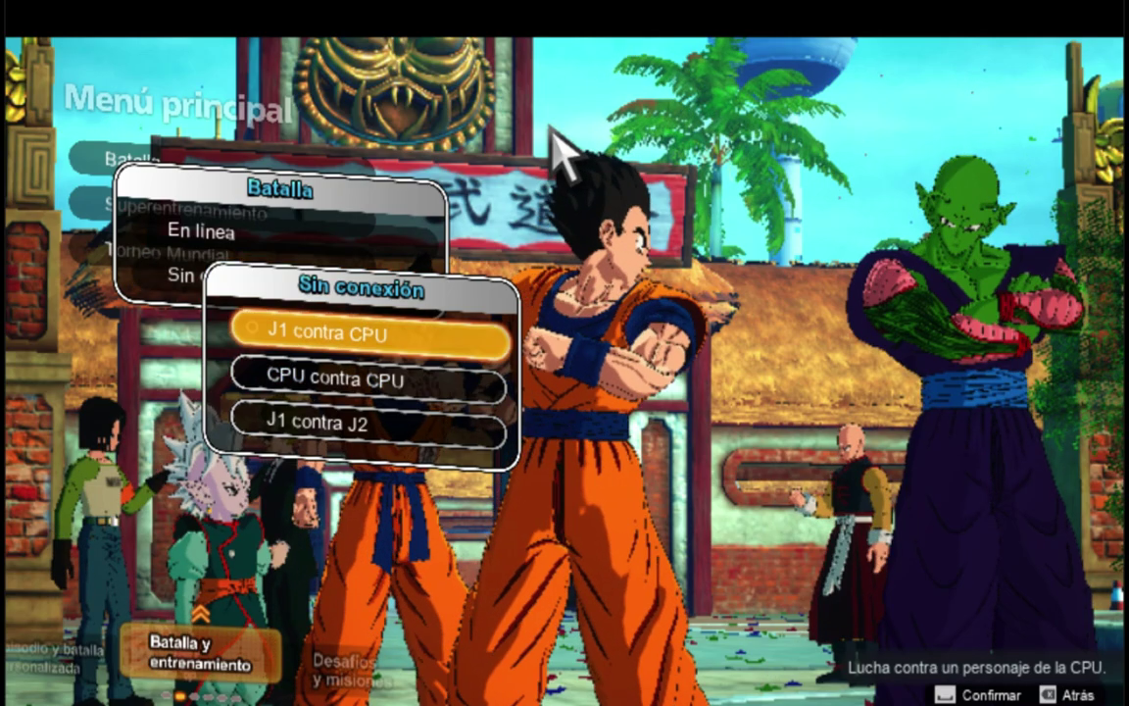
key("Return")
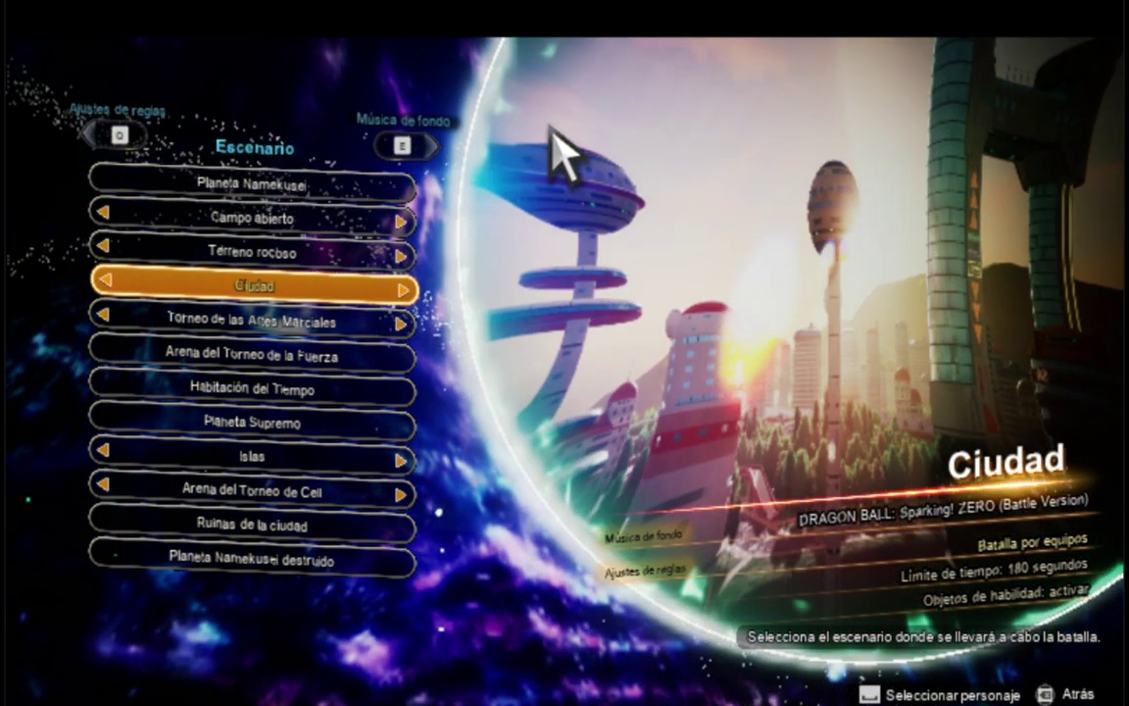
key("Return")
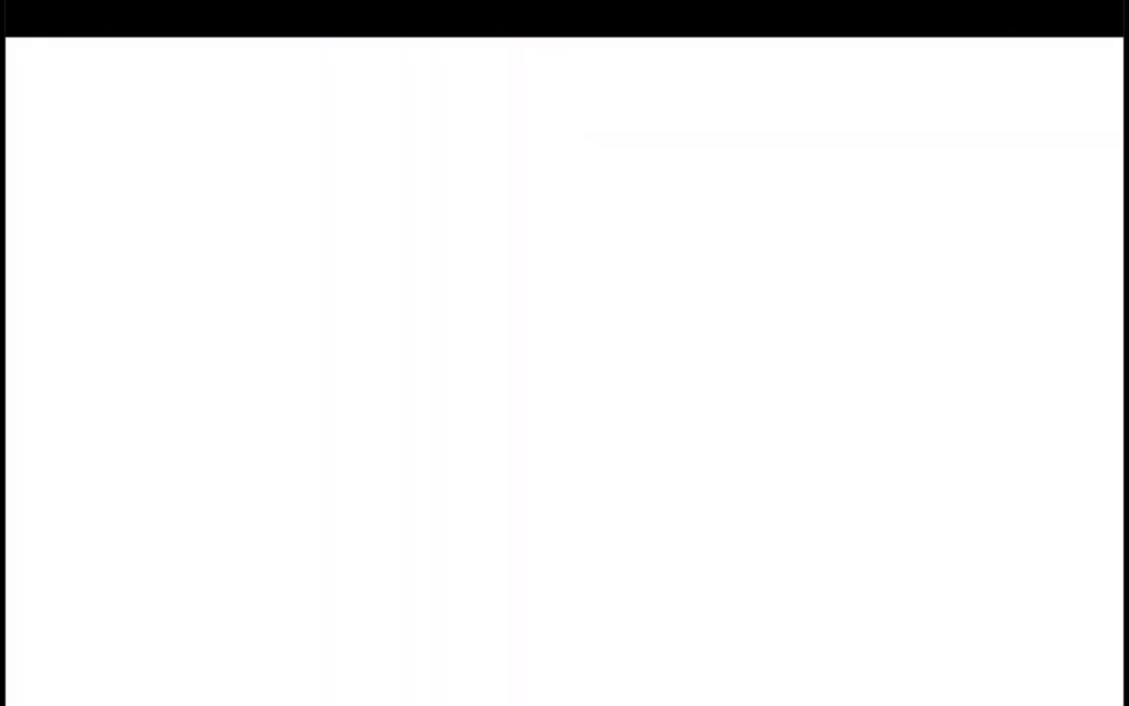